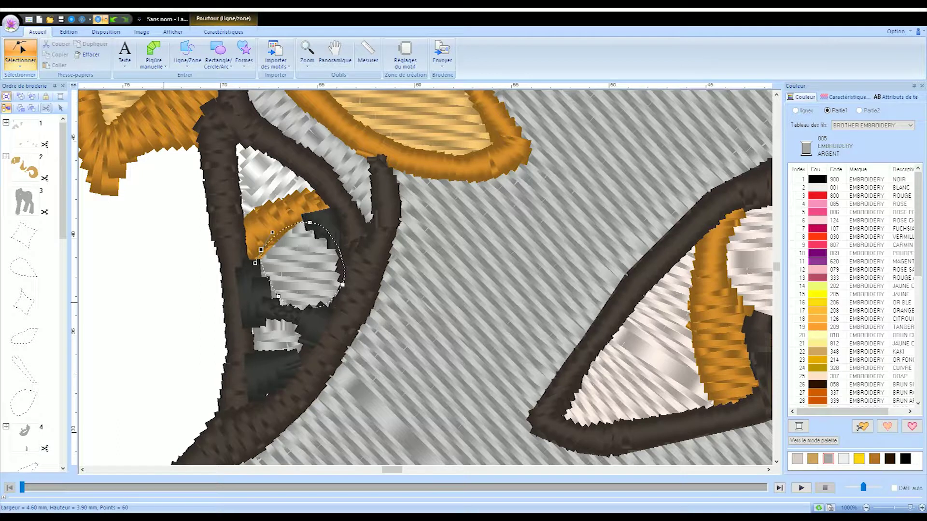
Adjust the points of the black fill pieces around the small lower highlight in the unicorn's far eye
{"action": "left_click_drag", "start_coordinate": [249, 327], "coordinate": [249, 338]}
{"action": "left_click", "coordinate": [275, 371]}
{"action": "left_click_drag", "start_coordinate": [273, 386], "coordinate": [277, 393]}
Recolour the dark brown outlines and fills of the far eye and the near eye's outline to 900 NOIR
{"action": "left_click", "coordinate": [20, 61]}
{"action": "left_click", "coordinate": [14, 86]}
{"action": "left_click", "coordinate": [221, 209]}
{"action": "left_click", "coordinate": [331, 236]}
{"action": "left_click", "coordinate": [233, 292]}
{"action": "left_click", "coordinate": [862, 179]}
{"action": "left_click", "coordinate": [604, 319]}
{"action": "left_click", "coordinate": [863, 179]}
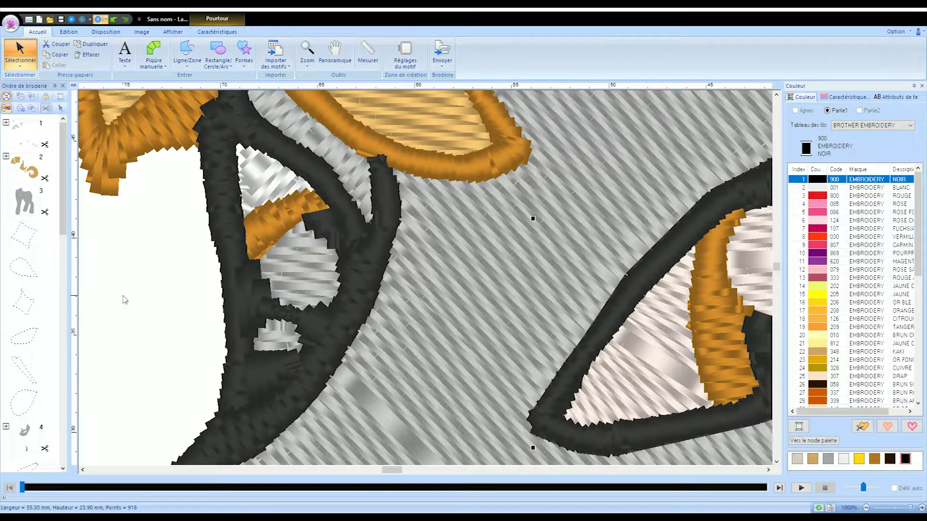
Pull the upper edge of the black piece beneath the far eye's small highlight downward to expose a rounder highlight
{"action": "left_click", "coordinate": [276, 359]}
{"action": "left_click", "coordinate": [21, 48]}
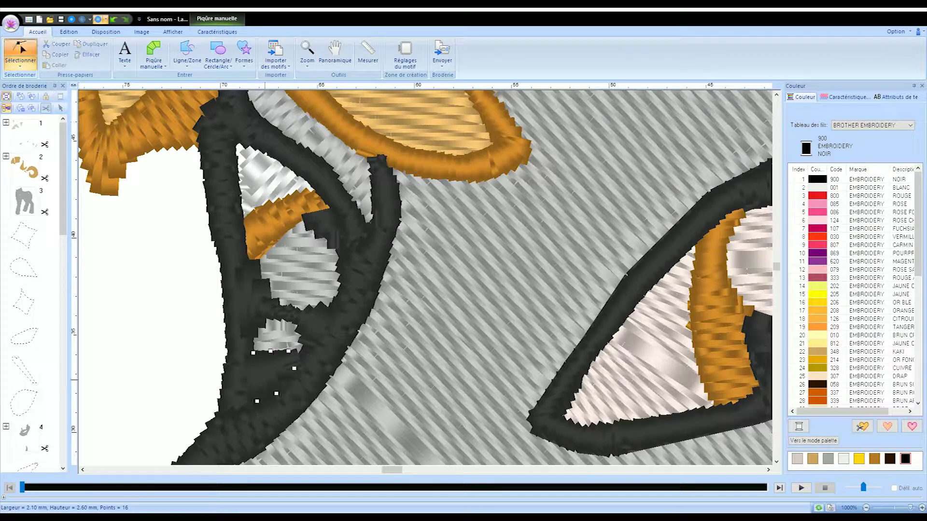
{"action": "left_click_drag", "start_coordinate": [270, 351], "coordinate": [292, 372]}
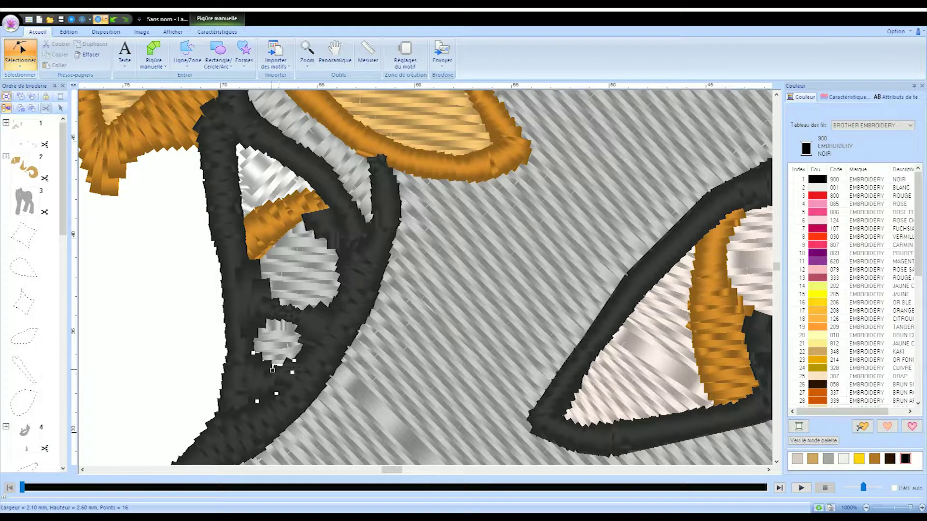
{"action": "left_click", "coordinate": [272, 370]}
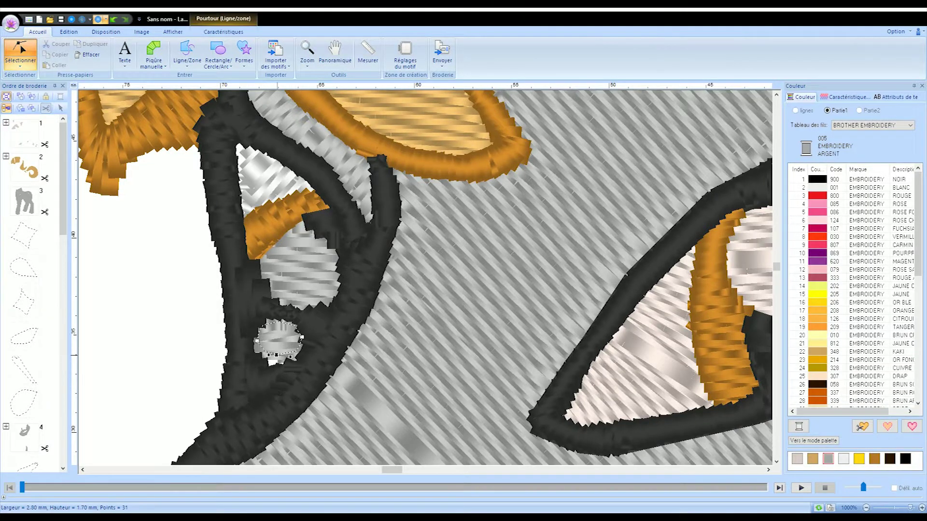
{"action": "key", "text": "Escape"}
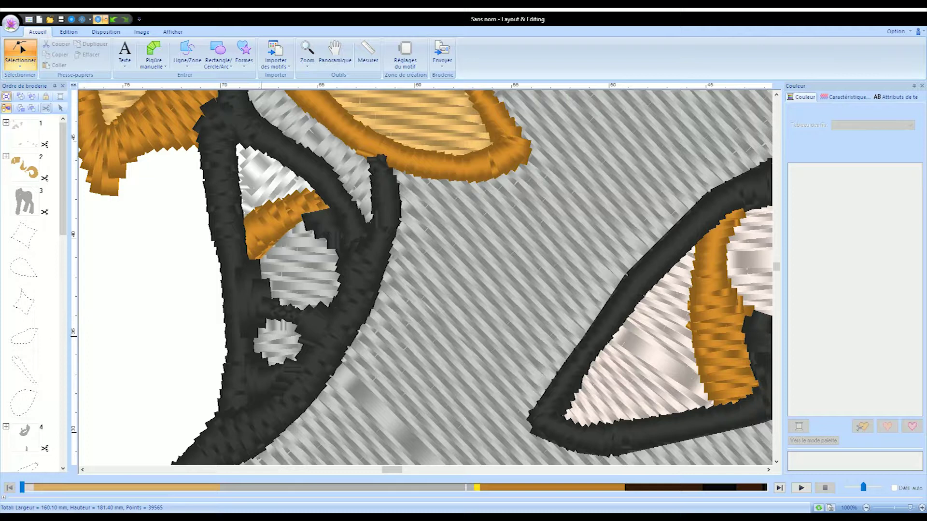
Reshape the black piece beside the far eye's large highlight so it covers the highlight's outer edge beneath the orange iris
{"action": "left_click", "coordinate": [248, 271]}
{"action": "left_click_drag", "start_coordinate": [244, 266], "coordinate": [240, 261]}
{"action": "left_click_drag", "start_coordinate": [264, 291], "coordinate": [261, 284]}
{"action": "left_click_drag", "start_coordinate": [265, 244], "coordinate": [288, 226]}
{"action": "left_click", "coordinate": [294, 216]}
{"action": "left_click", "coordinate": [322, 224]}
{"action": "left_click", "coordinate": [114, 20]}
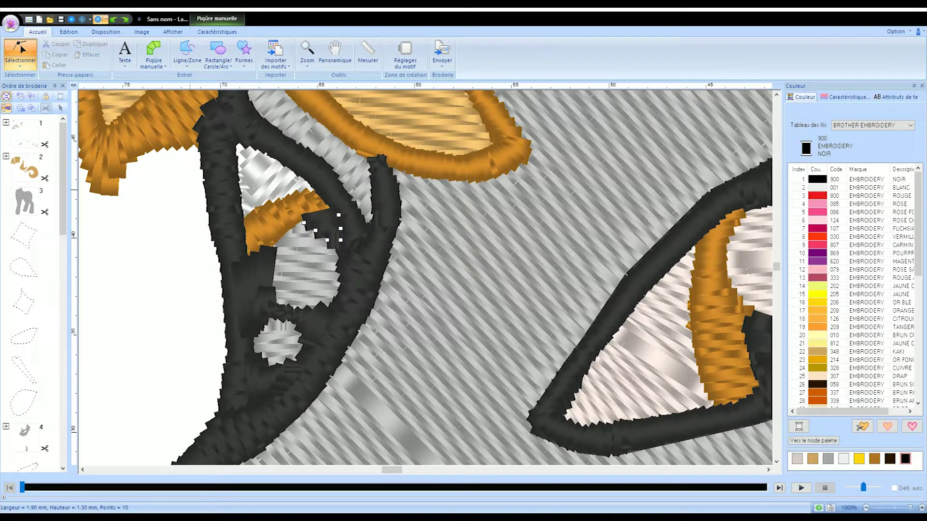
{"action": "left_click", "coordinate": [249, 268]}
{"action": "left_click_drag", "start_coordinate": [266, 260], "coordinate": [261, 267]}
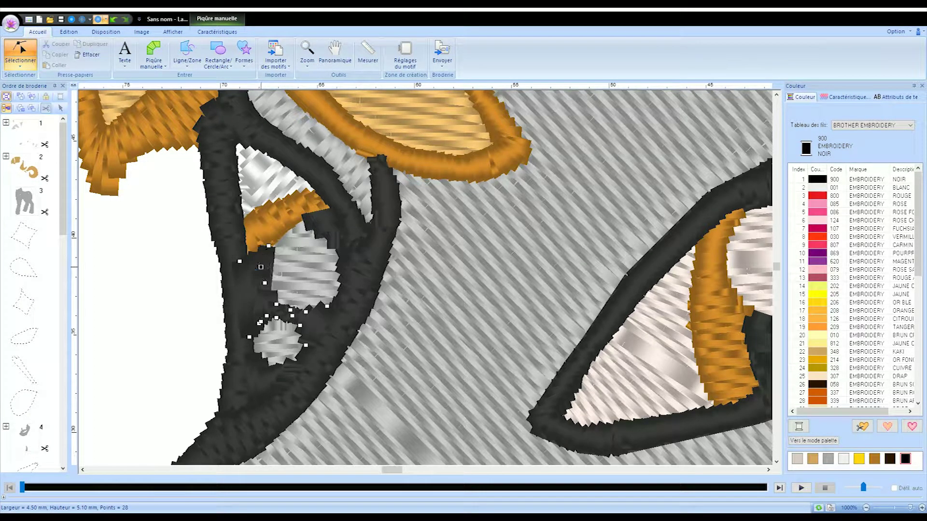
{"action": "left_click", "coordinate": [20, 51]}
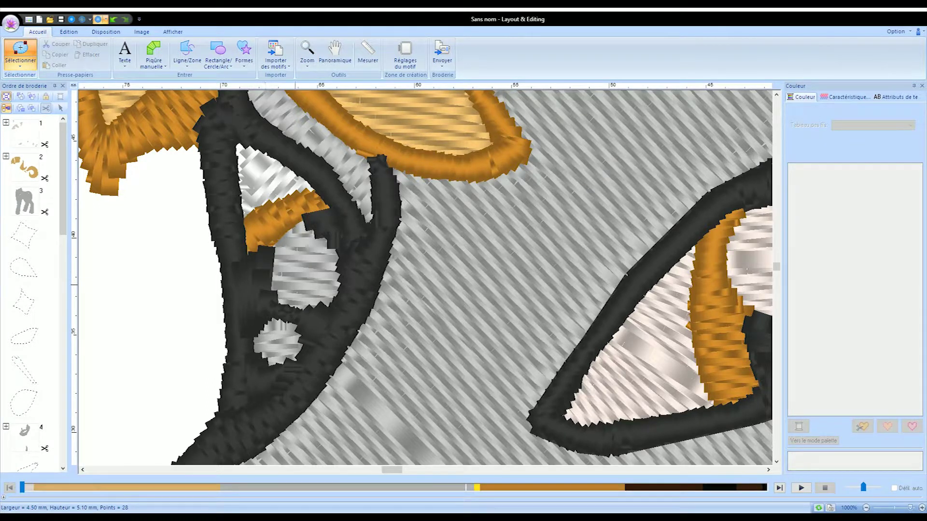
Recolour the large and small highlights of the far eye to 001 BLANC
{"action": "left_click", "coordinate": [341, 370]}
{"action": "left_click", "coordinate": [19, 64]}
{"action": "left_click", "coordinate": [12, 91]}
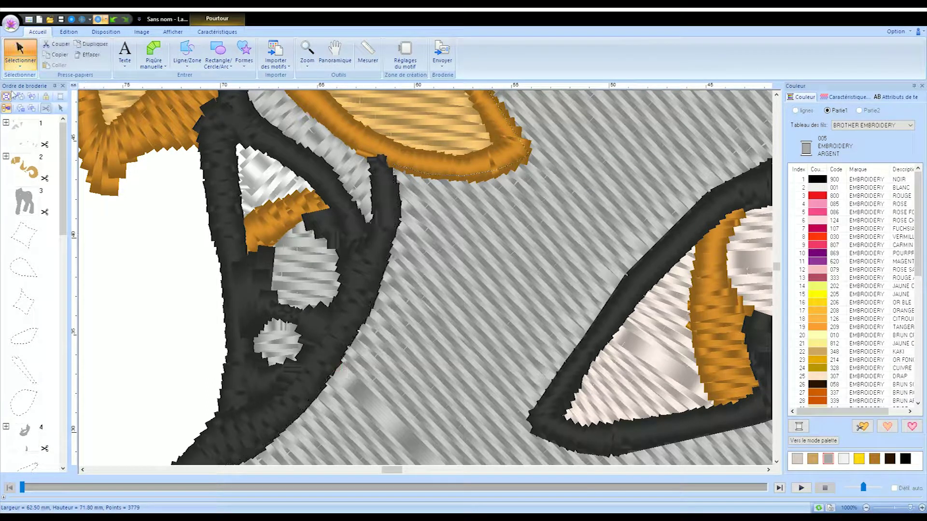
{"action": "scroll", "coordinate": [336, 362], "scroll_direction": "down", "scroll_amount": 4}
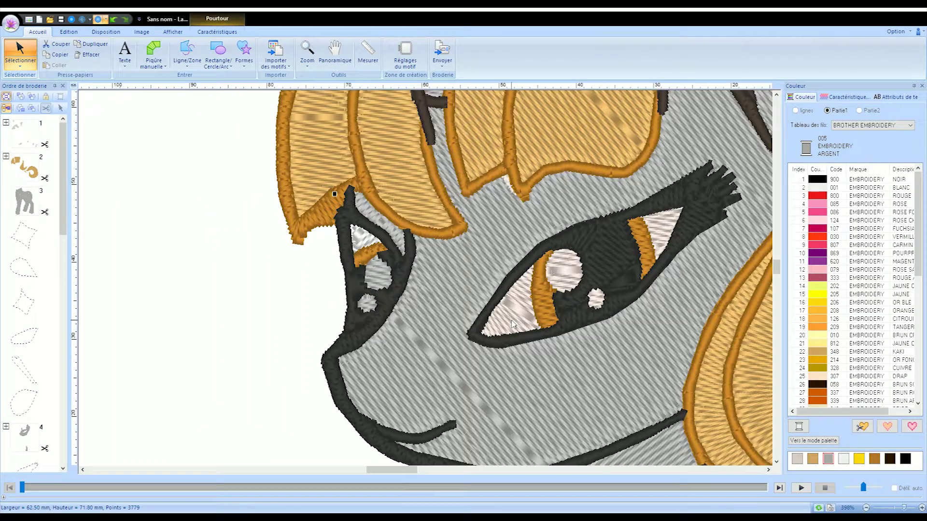
{"action": "left_click", "coordinate": [383, 278]}
{"action": "left_click", "coordinate": [862, 187]}
{"action": "left_click", "coordinate": [368, 303]}
{"action": "left_click", "coordinate": [859, 187]}
Recolour both eye-white areas and the two highlights of the near eye to 001 BLANC
{"action": "left_click", "coordinate": [514, 309]}
{"action": "left_click", "coordinate": [868, 188]}
{"action": "left_click", "coordinate": [662, 225]}
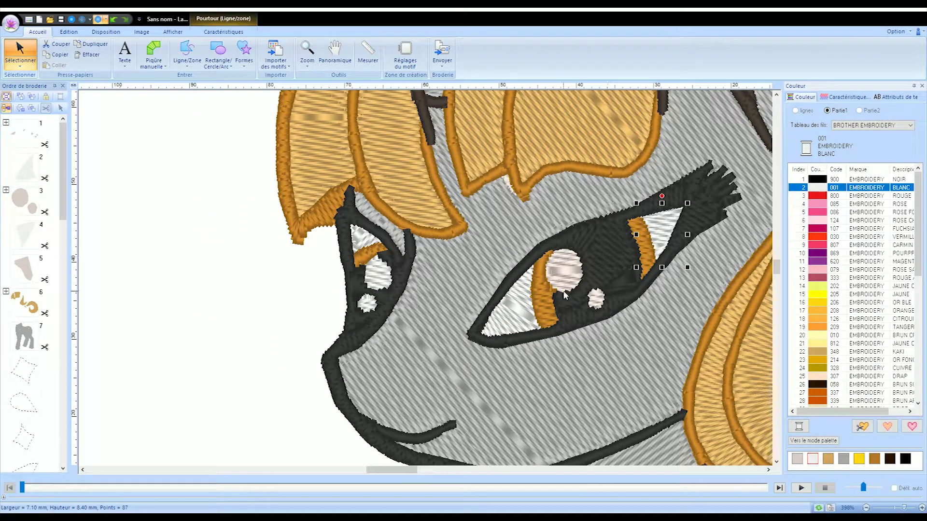
{"action": "left_click", "coordinate": [598, 300]}
{"action": "left_click", "coordinate": [861, 188]}
{"action": "left_click", "coordinate": [567, 273]}
{"action": "left_click", "coordinate": [859, 187]}
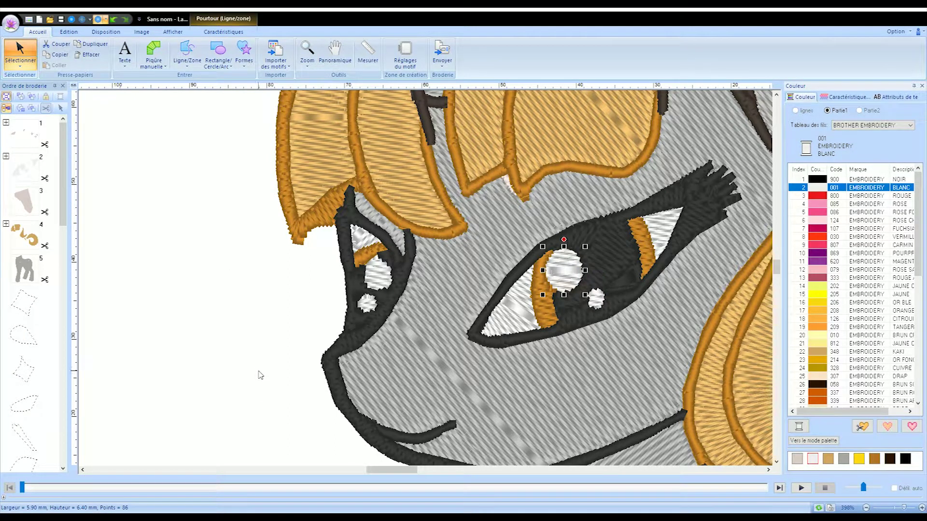
Draw a small black inverted-V nostril on the muzzle with the manual punch tool in satin stitch (Plumetis)
{"action": "left_click", "coordinate": [154, 50]}
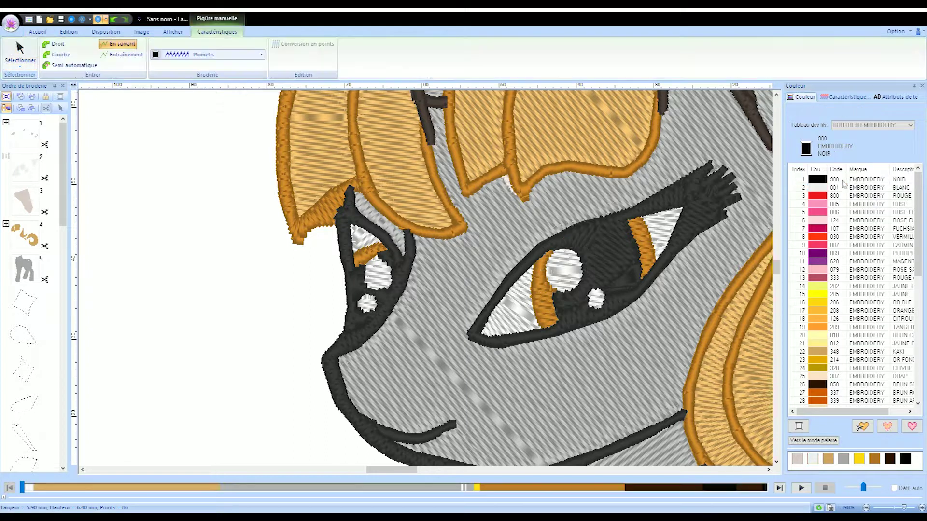
{"action": "left_click", "coordinate": [377, 359]}
{"action": "double_click", "coordinate": [387, 368]}
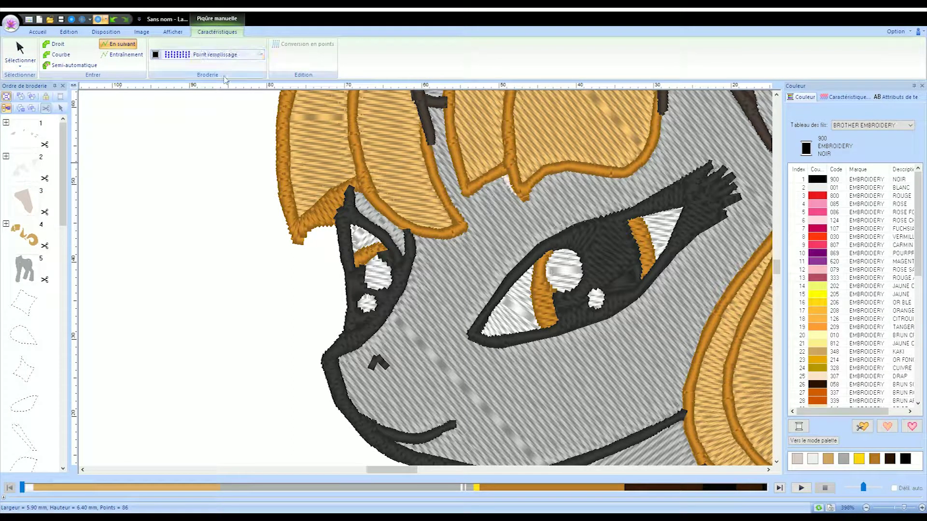
Delete the stray yellow patch at the mane's outer edge and the white patch on the chest
{"action": "left_click", "coordinate": [866, 508]}
{"action": "left_click", "coordinate": [866, 508]}
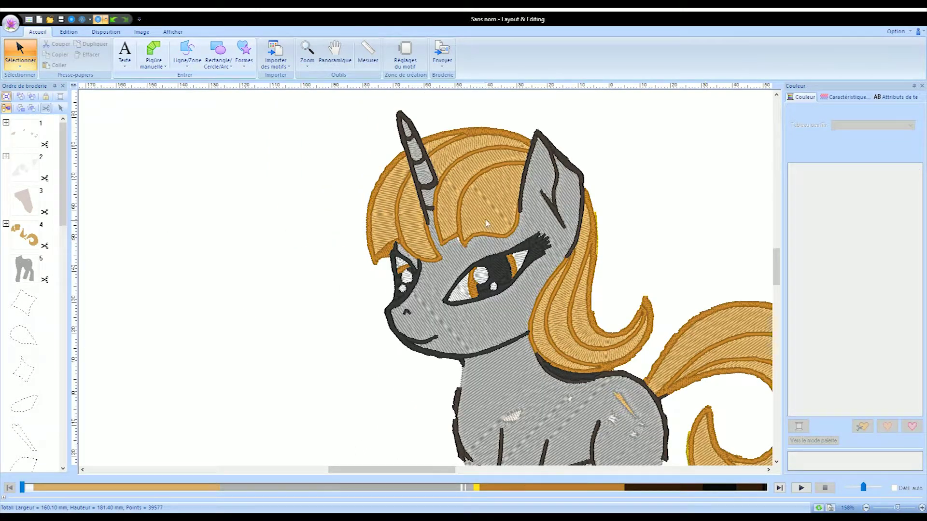
{"action": "left_click", "coordinate": [597, 225]}
{"action": "key", "text": "Delete"}
{"action": "left_click", "coordinate": [512, 416]}
{"action": "key", "text": "Delete"}
Delete the stray coloured patches on the rump and the surplus outline piece beneath the mane
{"action": "left_click", "coordinate": [921, 507]}
{"action": "scroll", "coordinate": [537, 257], "scroll_direction": "down", "scroll_amount": 2}
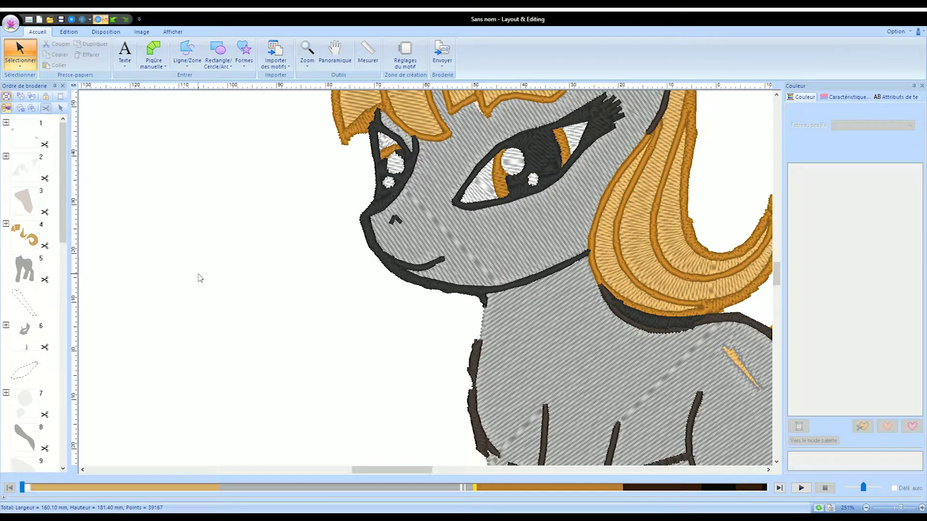
{"action": "scroll", "coordinate": [347, 343], "scroll_direction": "right", "scroll_amount": 5}
{"action": "left_click", "coordinate": [506, 367]}
{"action": "key", "text": "Delete"}
{"action": "left_click", "coordinate": [506, 367]}
{"action": "key", "text": "Delete"}
{"action": "left_click", "coordinate": [456, 330]}
{"action": "key", "text": "Delete"}
Try to smooth the dark brown neck and back outlines where they meet by moving and removing points
{"action": "left_click", "coordinate": [473, 325]}
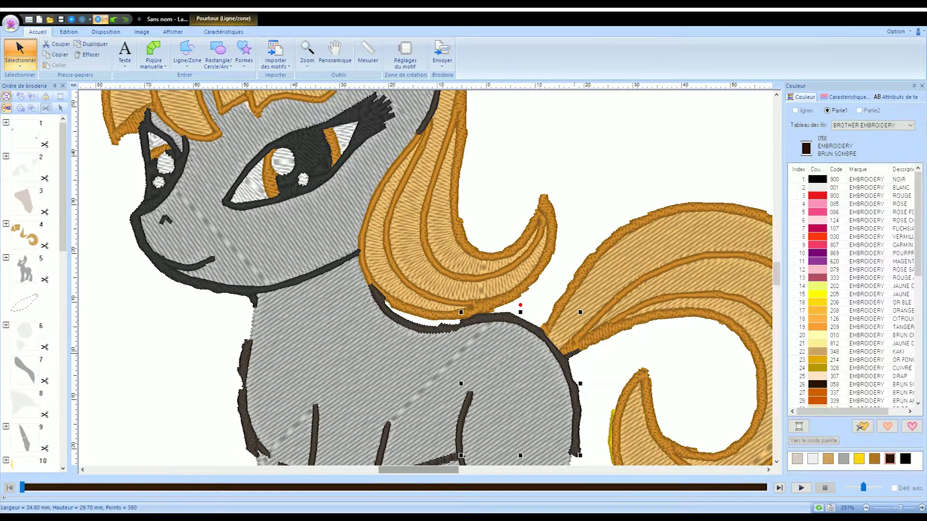
{"action": "left_click", "coordinate": [23, 66]}
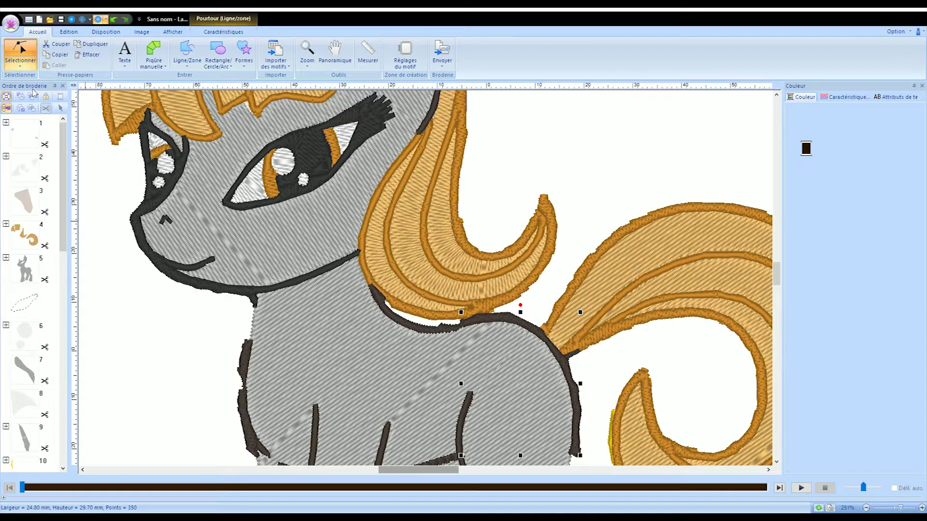
{"action": "left_click", "coordinate": [437, 331]}
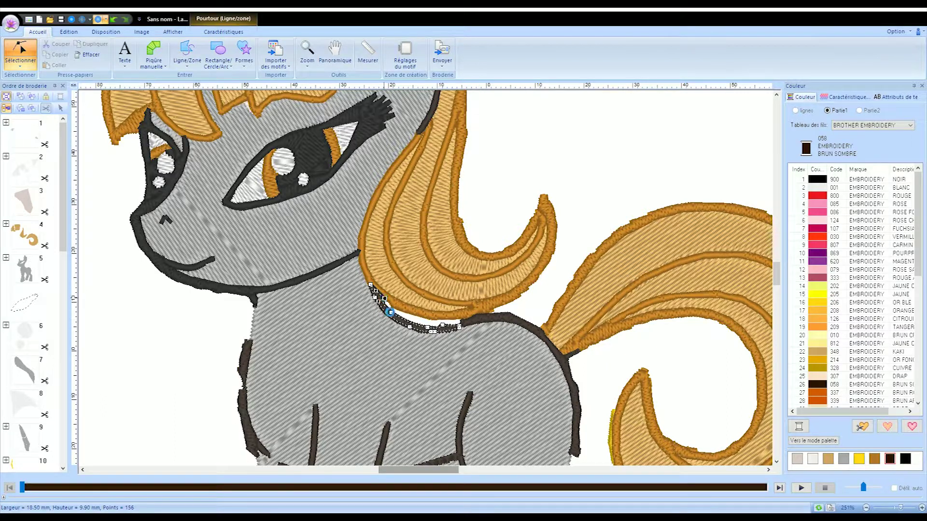
{"action": "left_click", "coordinate": [590, 224]}
{"action": "left_click", "coordinate": [437, 330]}
{"action": "left_click_drag", "start_coordinate": [442, 325], "coordinate": [445, 329]}
{"action": "left_click", "coordinate": [477, 317]}
{"action": "left_click", "coordinate": [473, 317]}
{"action": "key", "text": "Delete"}
{"action": "left_click", "coordinate": [473, 317]}
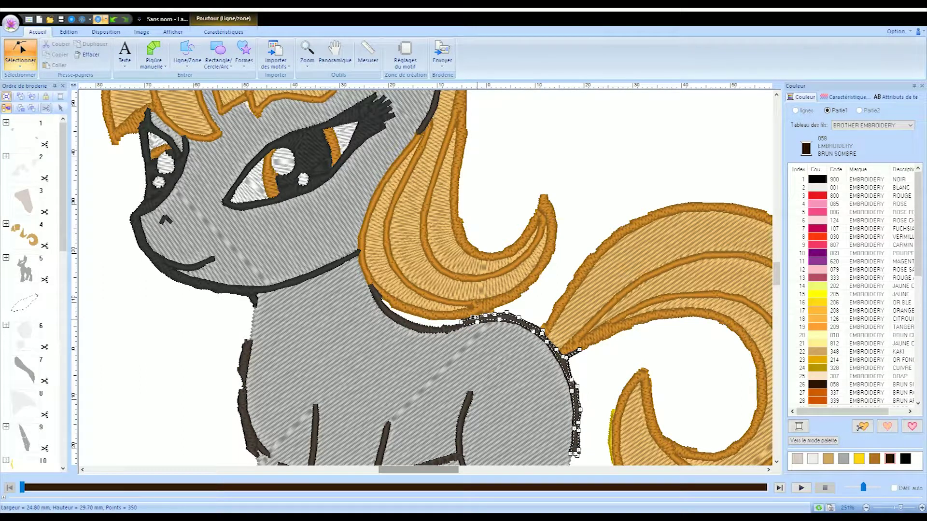
{"action": "key", "text": "Delete"}
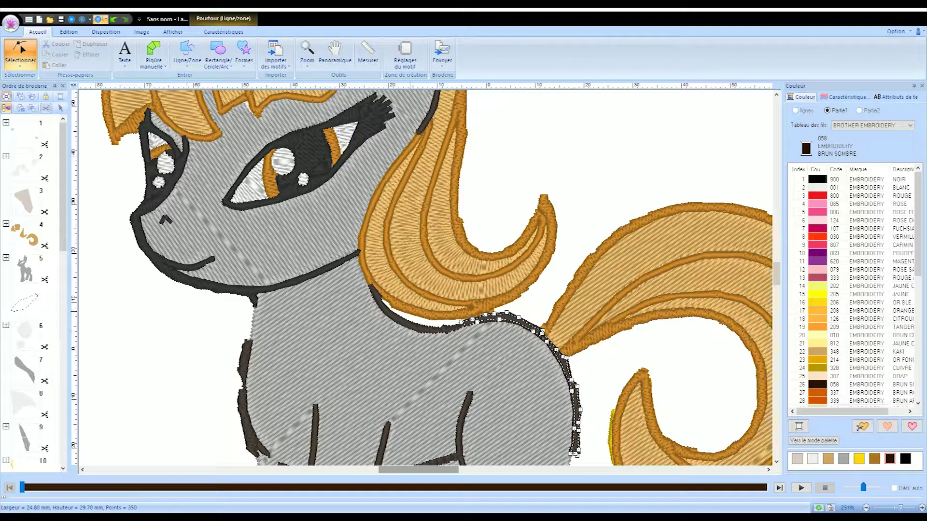
Delete the dark brown outlines running below the mane and along the back and rump
{"action": "left_click", "coordinate": [245, 358]}
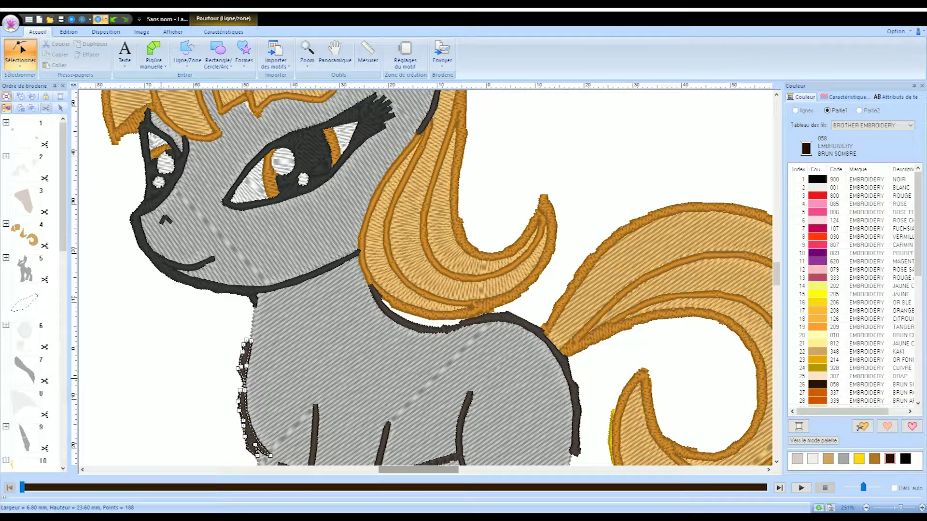
{"action": "left_click", "coordinate": [446, 327]}
{"action": "key", "text": "Delete"}
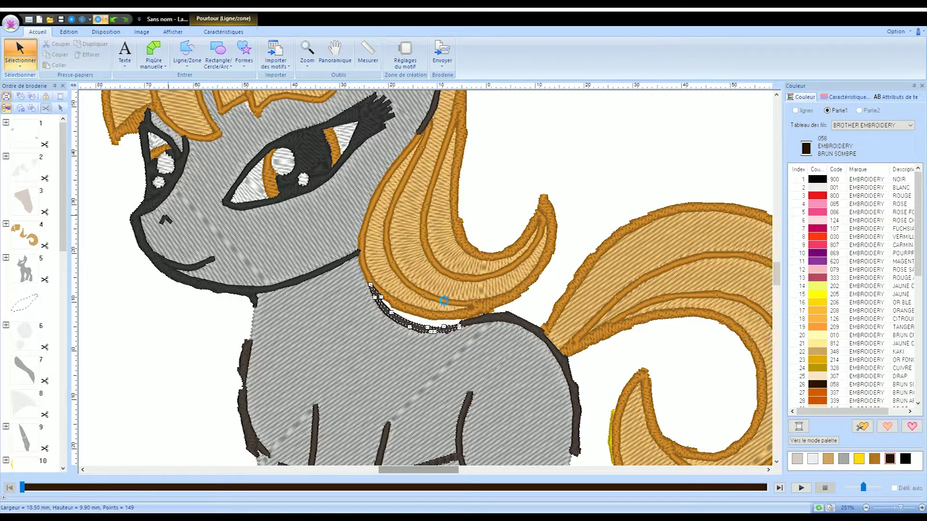
Trace a new black manual punch outline from the neck along the back and rump, then around the near hind leg
{"action": "left_click", "coordinate": [154, 54]}
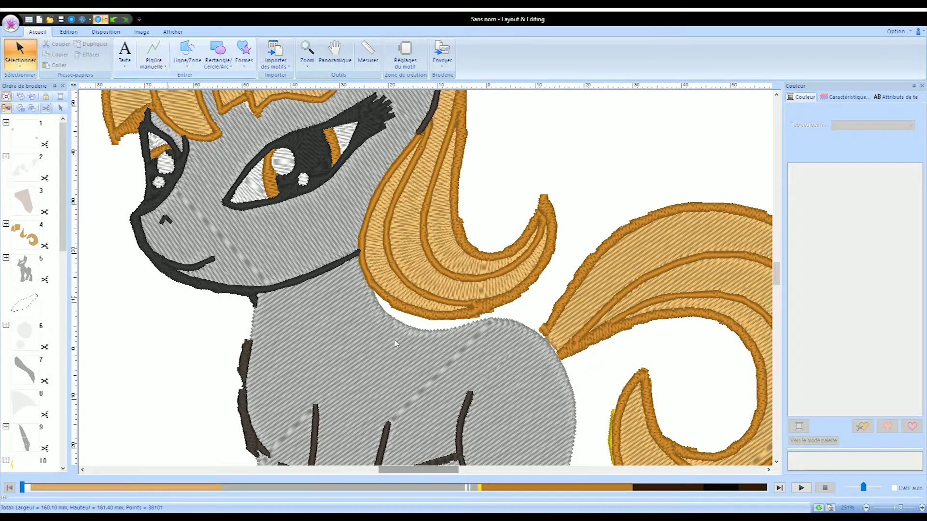
{"action": "left_click", "coordinate": [373, 292]}
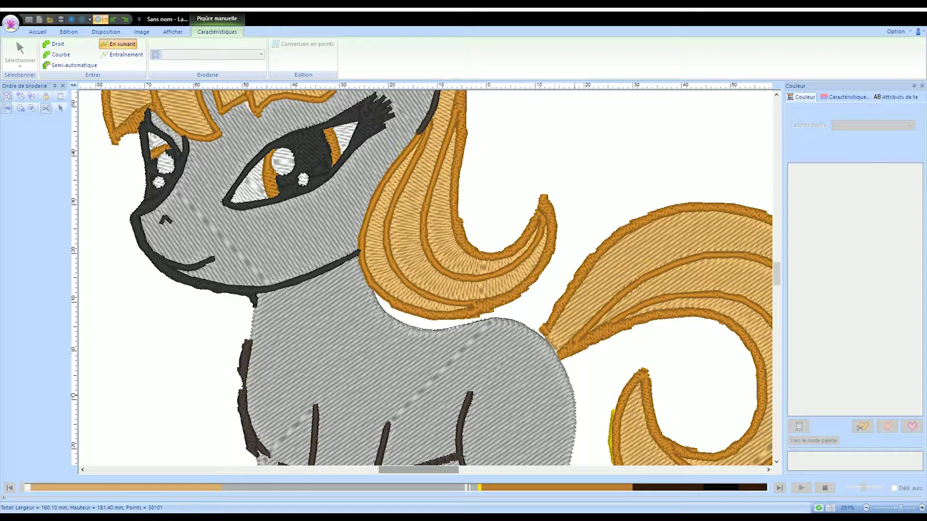
{"action": "left_click", "coordinate": [573, 457]}
{"action": "left_click", "coordinate": [777, 463]}
{"action": "left_click", "coordinate": [776, 463]}
{"action": "left_click", "coordinate": [777, 463]}
{"action": "left_click", "coordinate": [777, 463]}
{"action": "scroll", "coordinate": [777, 463], "scroll_direction": "down", "scroll_amount": 1}
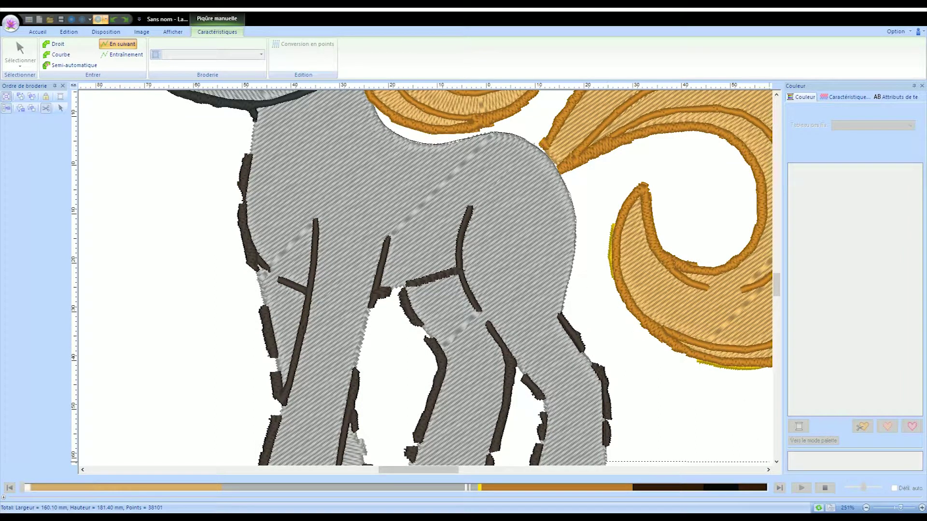
{"action": "scroll", "coordinate": [699, 430], "scroll_direction": "down", "scroll_amount": 3}
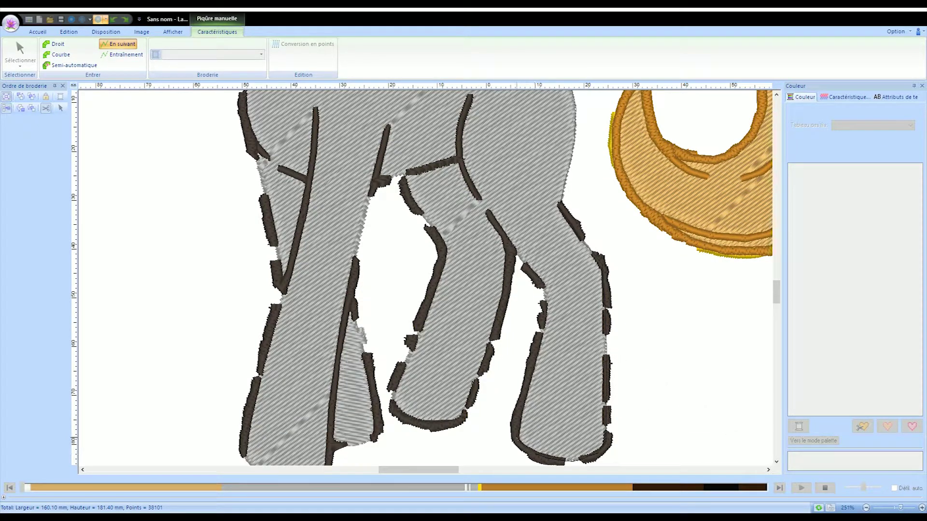
{"action": "double_click", "coordinate": [516, 252]}
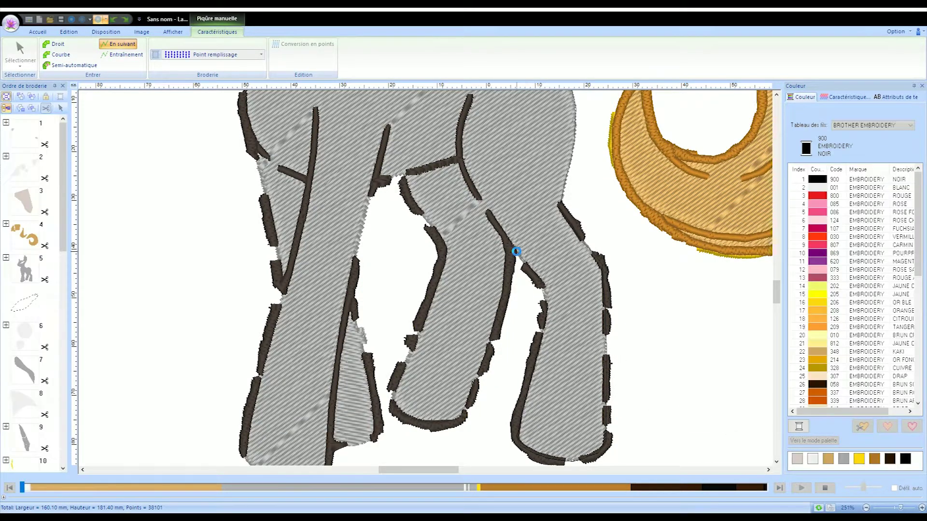
Trace a black manual punch outline around the far hind leg, past the belly and around the far front leg's hoof
{"action": "left_click", "coordinate": [516, 252]}
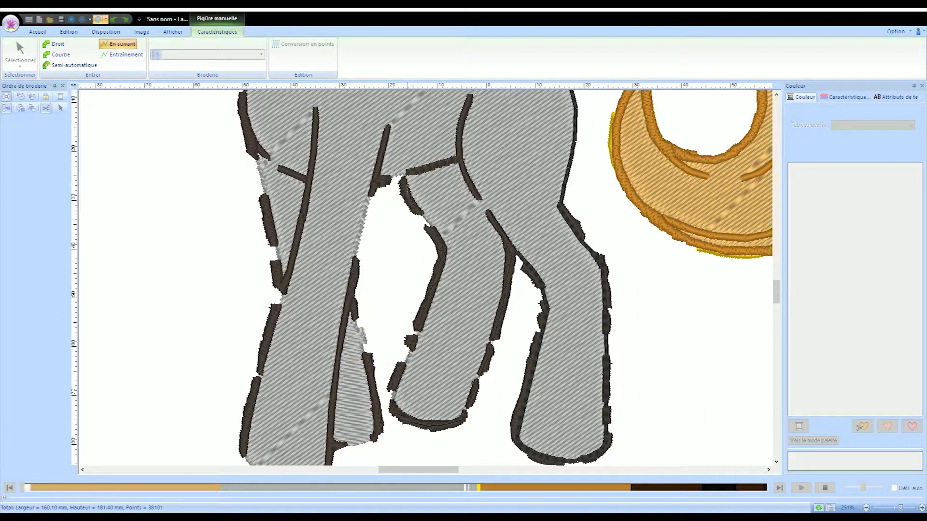
{"action": "left_click", "coordinate": [378, 181]}
{"action": "left_click", "coordinate": [373, 401]}
{"action": "double_click", "coordinate": [336, 444]}
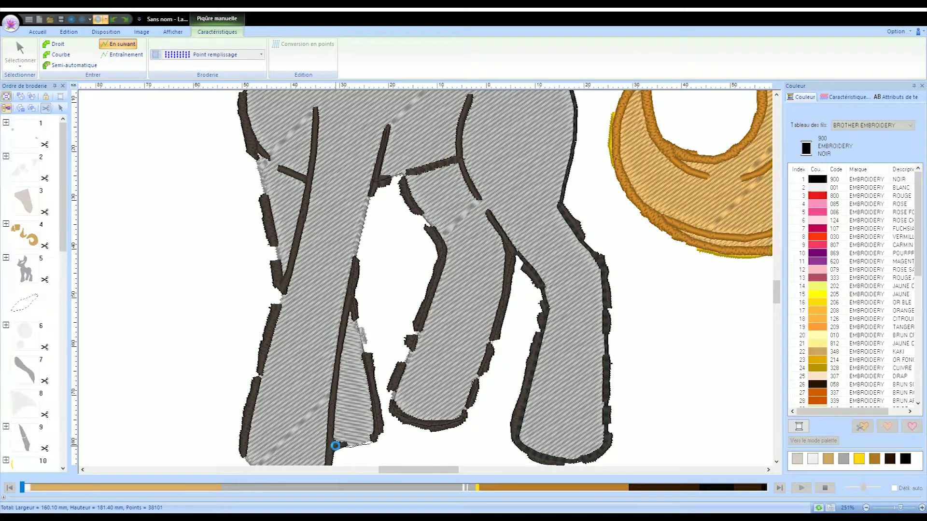
Delete the old dark brown outline pieces around the near hind leg
{"action": "left_click", "coordinate": [20, 50]}
{"action": "left_click", "coordinate": [578, 228]}
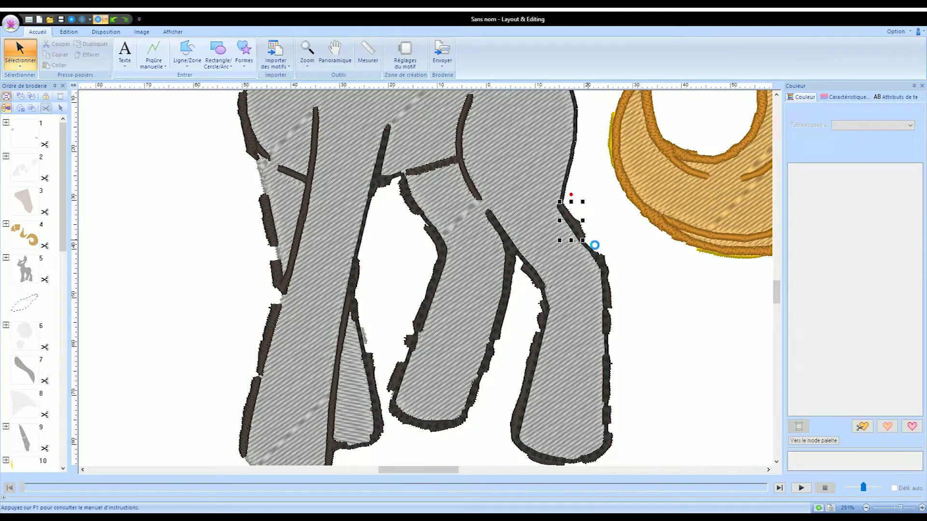
{"action": "left_click", "coordinate": [612, 374]}
{"action": "left_click", "coordinate": [534, 463]}
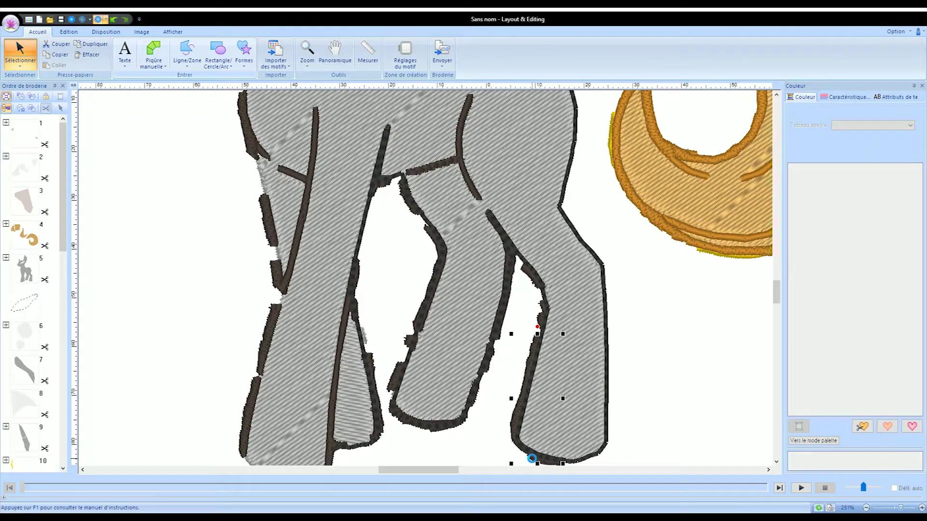
{"action": "key", "text": "Delete"}
{"action": "left_click", "coordinate": [528, 276]}
{"action": "key", "text": "Delete"}
Delete the old dark brown outline pieces around the far hind leg and its hoof
{"action": "left_click", "coordinate": [513, 262]}
{"action": "left_click", "coordinate": [470, 408]}
{"action": "left_click", "coordinate": [486, 370]}
{"action": "key", "text": "Delete"}
{"action": "left_click", "coordinate": [472, 397]}
{"action": "key", "text": "Delete"}
{"action": "left_click", "coordinate": [430, 430]}
{"action": "key", "text": "Delete"}
{"action": "left_click", "coordinate": [393, 375]}
{"action": "key", "text": "Delete"}
{"action": "left_click", "coordinate": [412, 236]}
{"action": "key", "text": "Delete"}
Delete the old dark brown outline pieces at the front of the belly and along the front legs' inner edges
{"action": "left_click", "coordinate": [382, 186]}
{"action": "key", "text": "Delete"}
{"action": "left_click", "coordinate": [357, 287]}
{"action": "key", "text": "Delete"}
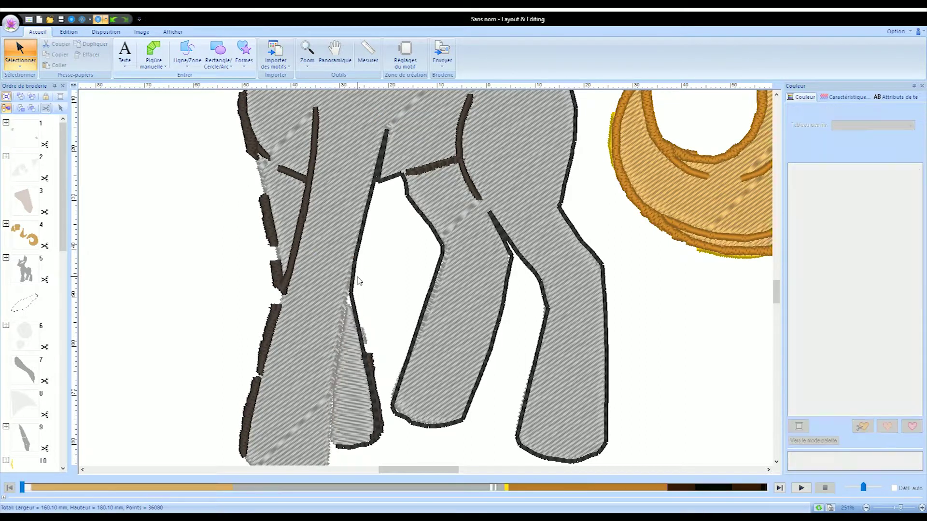
{"action": "left_click", "coordinate": [370, 344]}
{"action": "key", "text": "Delete"}
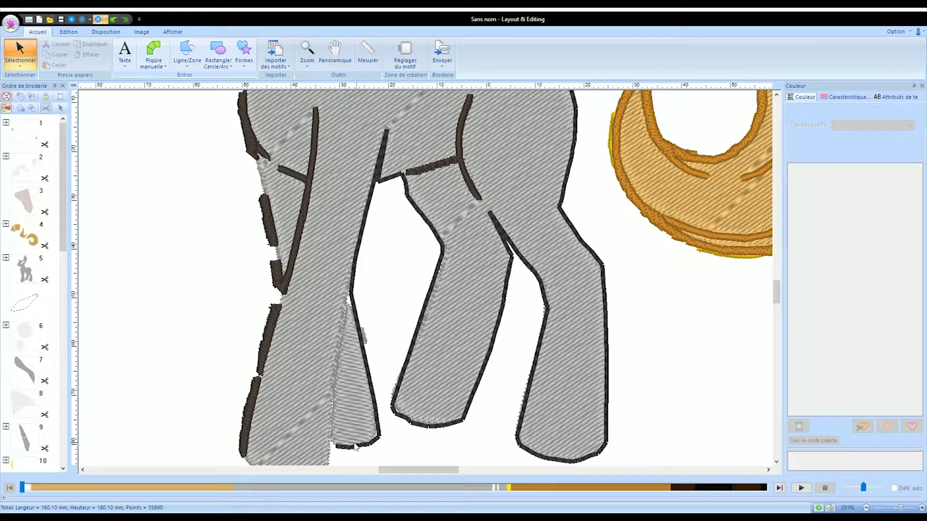
Trace a black manual punch outline around the near front leg, from the front legs' junction around the hoof and up to the shoulder
{"action": "left_click", "coordinate": [153, 53]}
{"action": "left_click", "coordinate": [349, 297]}
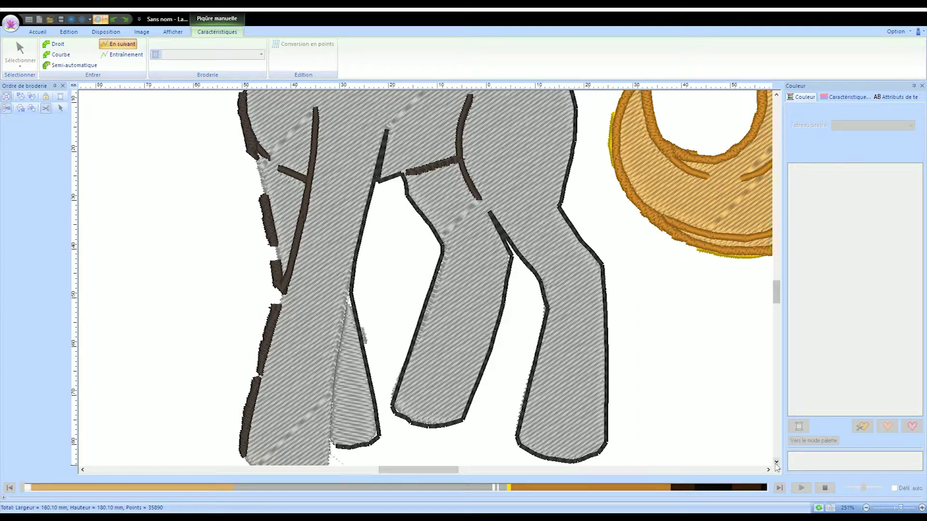
{"action": "scroll", "coordinate": [425, 278], "scroll_direction": "down", "scroll_amount": 1}
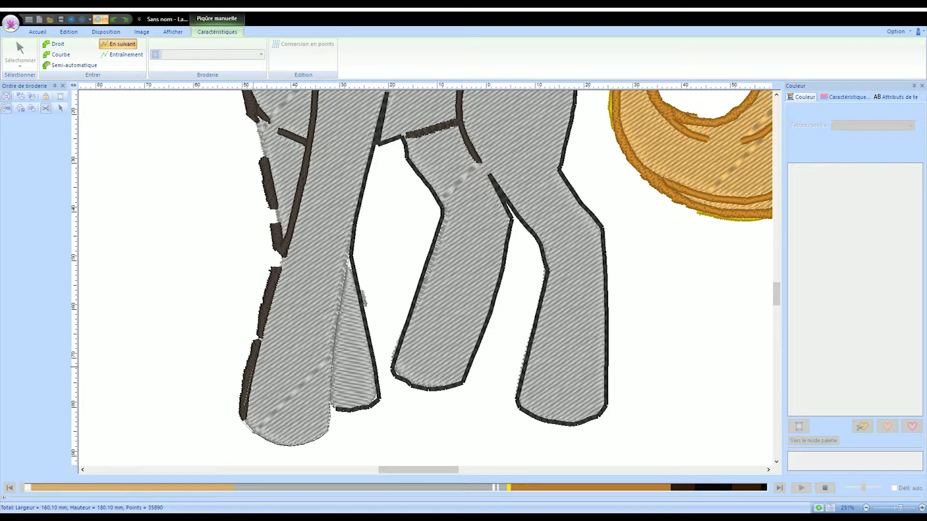
{"action": "left_click", "coordinate": [300, 193]}
{"action": "scroll", "coordinate": [313, 116], "scroll_direction": "up", "scroll_amount": 1}
{"action": "double_click", "coordinate": [315, 108]}
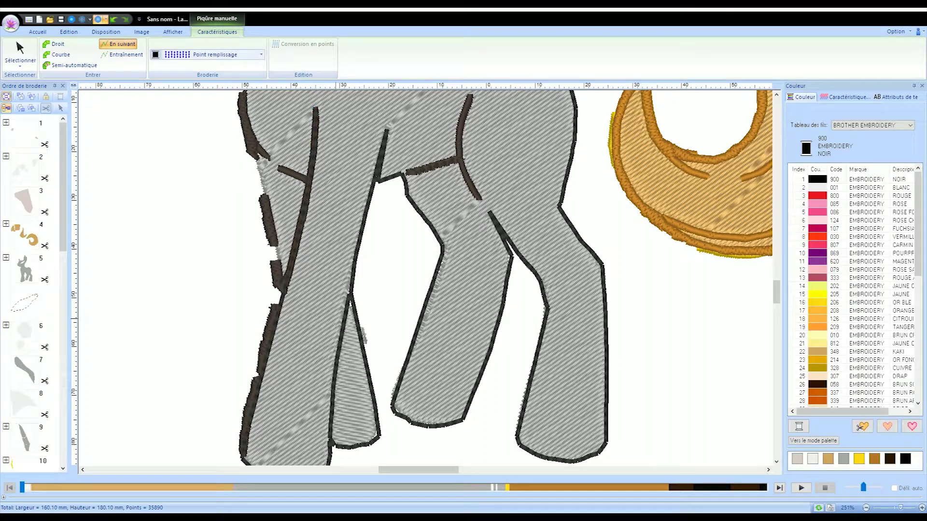
Delete the old dark brown outline pieces around the near front leg and along the far front leg
{"action": "left_click", "coordinate": [20, 51]}
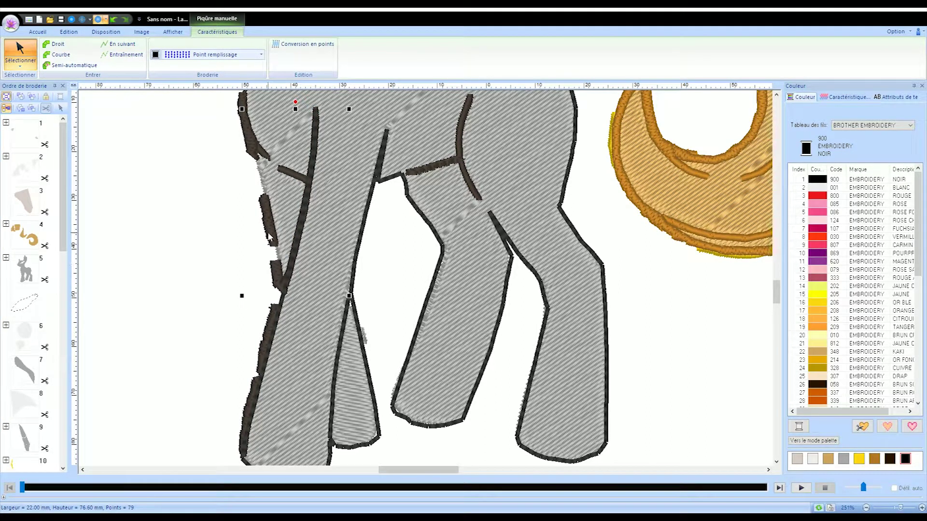
{"action": "left_click", "coordinate": [178, 398]}
{"action": "left_click", "coordinate": [271, 268]}
{"action": "key", "text": "Delete"}
{"action": "left_click", "coordinate": [270, 224]}
{"action": "key", "text": "Delete"}
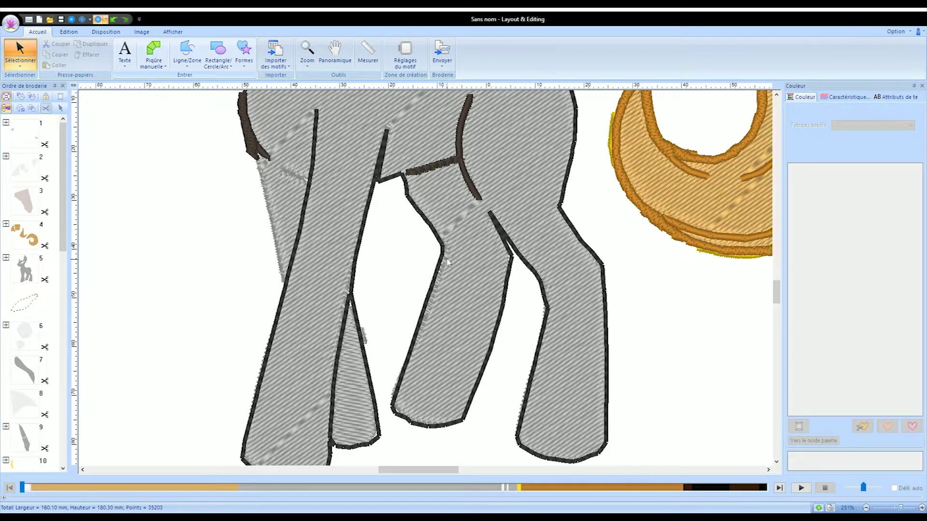
Recolour the dark brown thigh and belly line to black, thread 900 NOIR
{"action": "left_click", "coordinate": [476, 191]}
{"action": "left_click", "coordinate": [864, 178]}
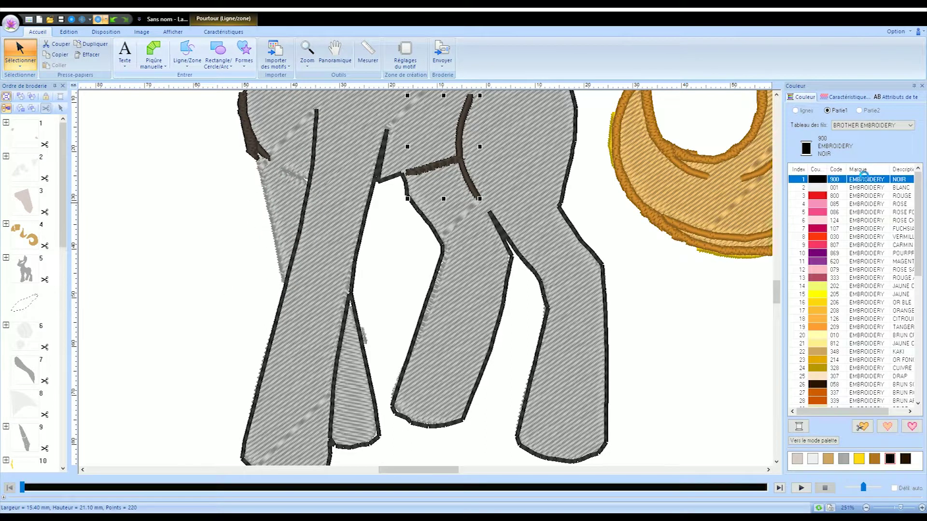
Move the black outline's point at the junction of the two front legs onto the near leg's edge
{"action": "left_click", "coordinate": [18, 67]}
{"action": "left_click", "coordinate": [28, 93]}
{"action": "left_click", "coordinate": [352, 298]}
{"action": "left_click_drag", "start_coordinate": [351, 294], "coordinate": [350, 293]}
Delete the small stray grey patches sticking out beside the far front leg's rear edge
{"action": "left_click", "coordinate": [362, 333]}
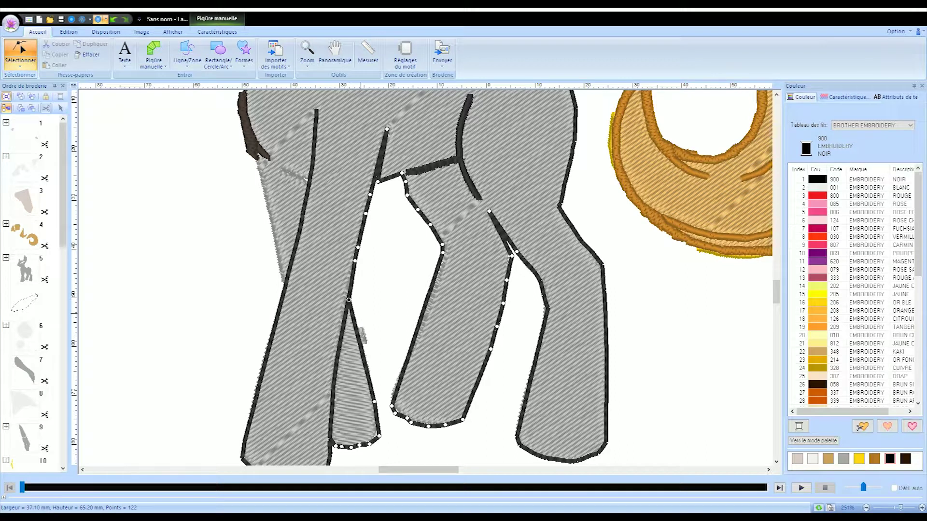
{"action": "left_click", "coordinate": [365, 342]}
{"action": "key", "text": "Delete"}
{"action": "left_click", "coordinate": [362, 329]}
{"action": "key", "text": "Delete"}
{"action": "left_click", "coordinate": [361, 343]}
{"action": "key", "text": "Delete"}
{"action": "left_click", "coordinate": [357, 331]}
{"action": "key", "text": "Delete"}
Adjust the grey fill's points at the far front hoof and the far hind hoof to fit the black outlines
{"action": "left_click", "coordinate": [398, 422]}
{"action": "left_click", "coordinate": [362, 420]}
{"action": "left_click_drag", "start_coordinate": [374, 433], "coordinate": [378, 436]}
{"action": "left_click", "coordinate": [411, 400]}
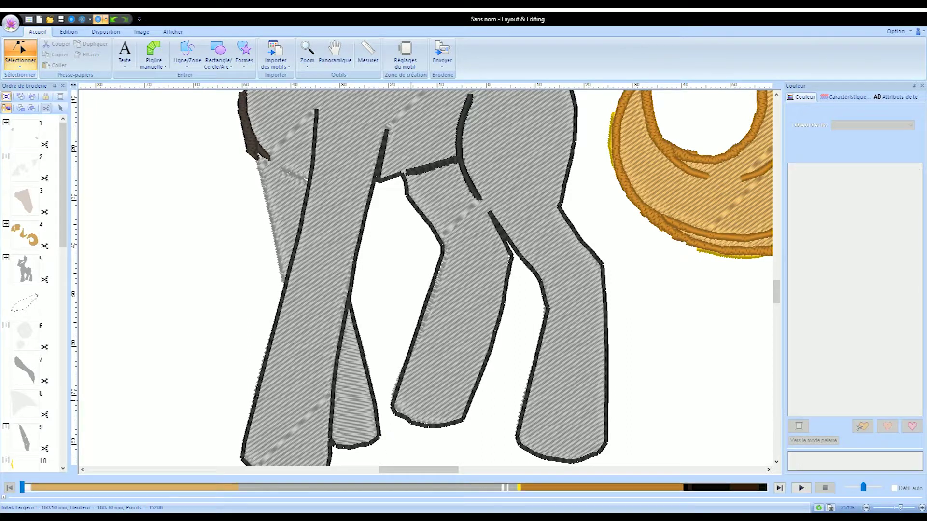
{"action": "left_click", "coordinate": [398, 383]}
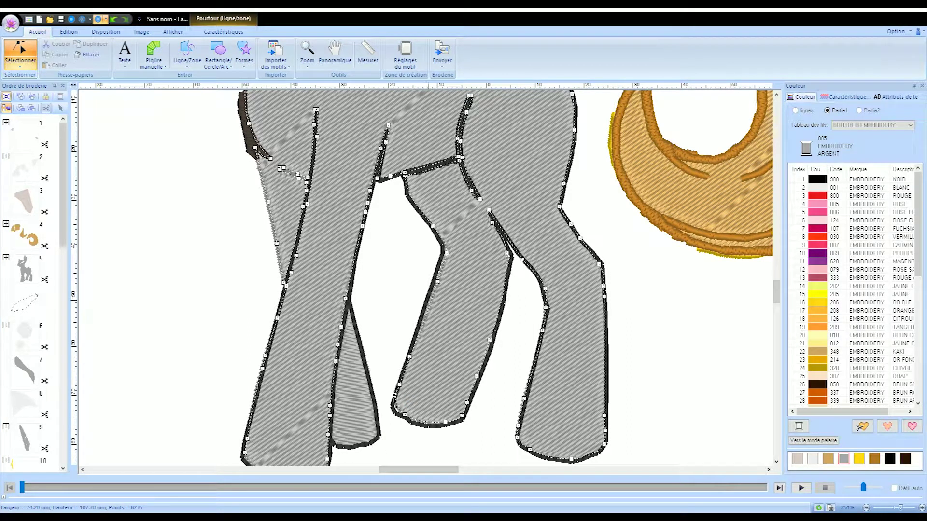
{"action": "left_click", "coordinate": [457, 449]}
Reshape the black outlines at the far hind leg's hock and along the near hind leg's inner edge by adding and moving points
{"action": "left_click", "coordinate": [509, 254]}
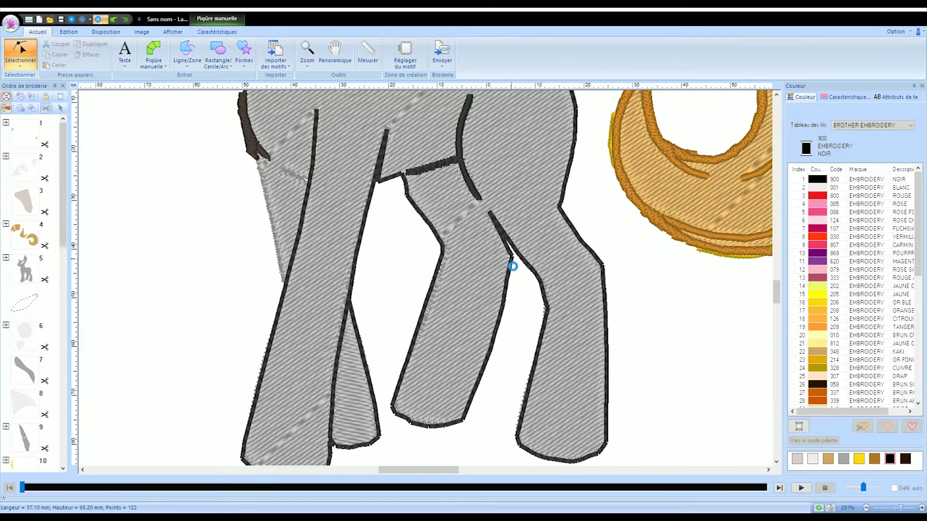
{"action": "left_click", "coordinate": [521, 417]}
{"action": "left_click", "coordinate": [841, 96]}
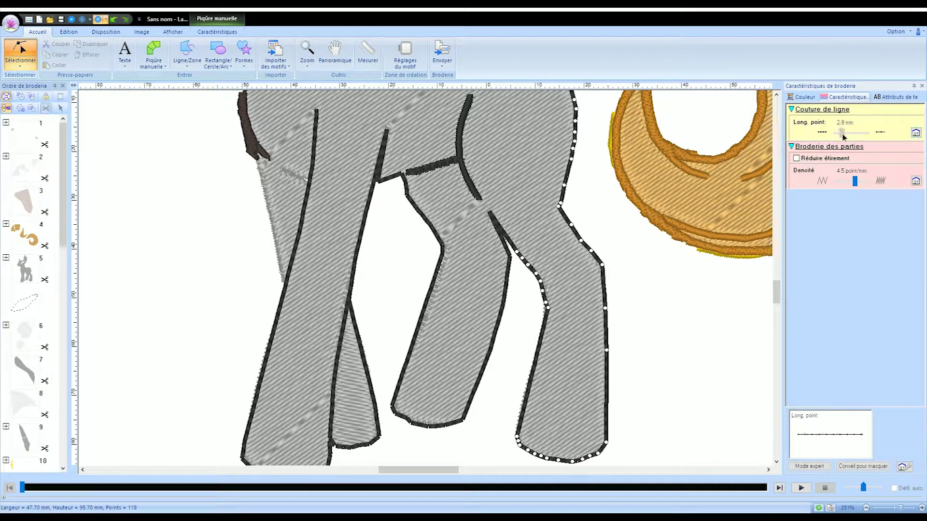
{"action": "left_click", "coordinate": [895, 97]}
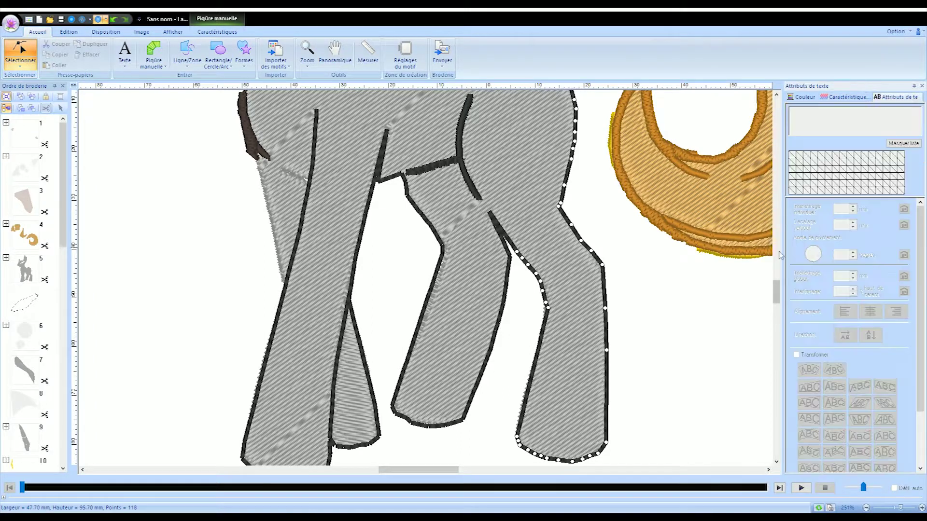
{"action": "left_click", "coordinate": [801, 97]}
{"action": "left_click", "coordinate": [542, 333]}
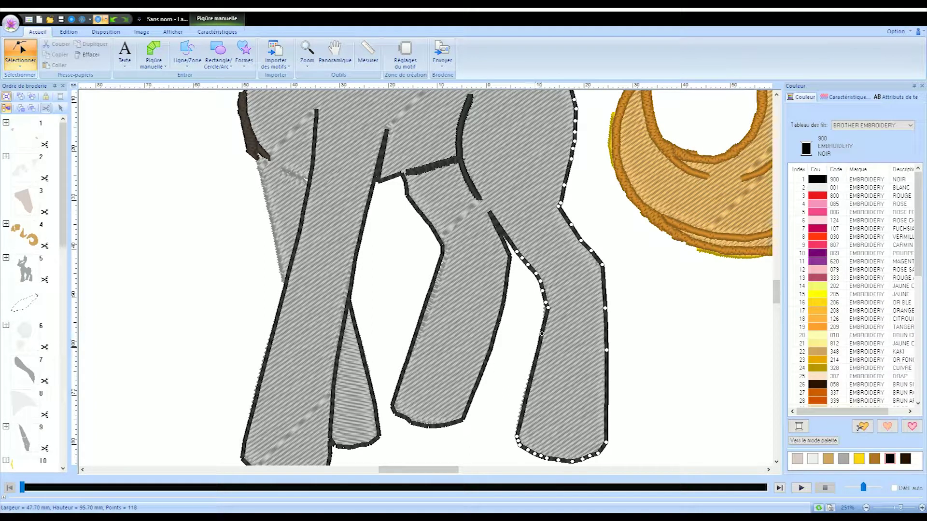
{"action": "left_click", "coordinate": [528, 384]}
{"action": "left_click_drag", "start_coordinate": [548, 308], "coordinate": [544, 308]}
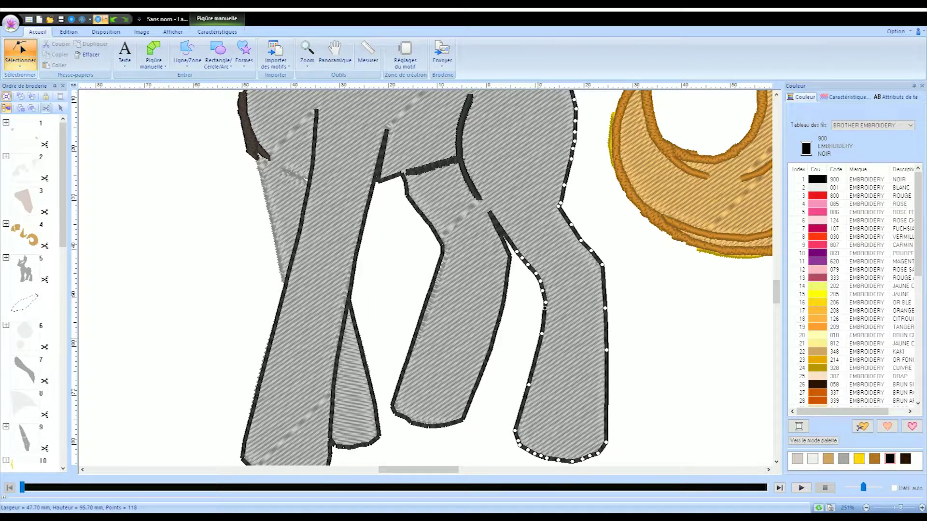
Extend the black thigh line to the hind leg outlines and the belly line to the far hind leg's outline
{"action": "left_click", "coordinate": [480, 198]}
{"action": "left_click_drag", "start_coordinate": [479, 198], "coordinate": [490, 214]}
{"action": "left_click", "coordinate": [405, 231]}
{"action": "left_click", "coordinate": [410, 169]}
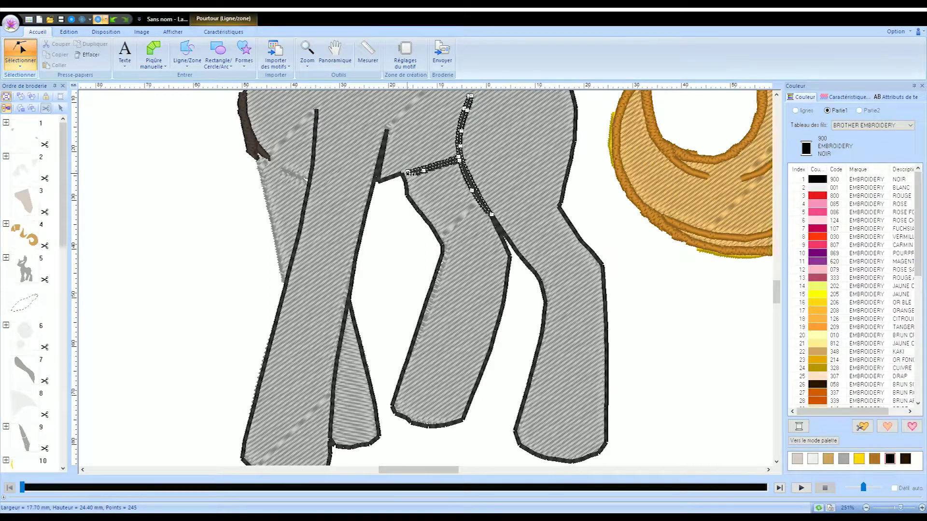
{"action": "key", "text": "Escape"}
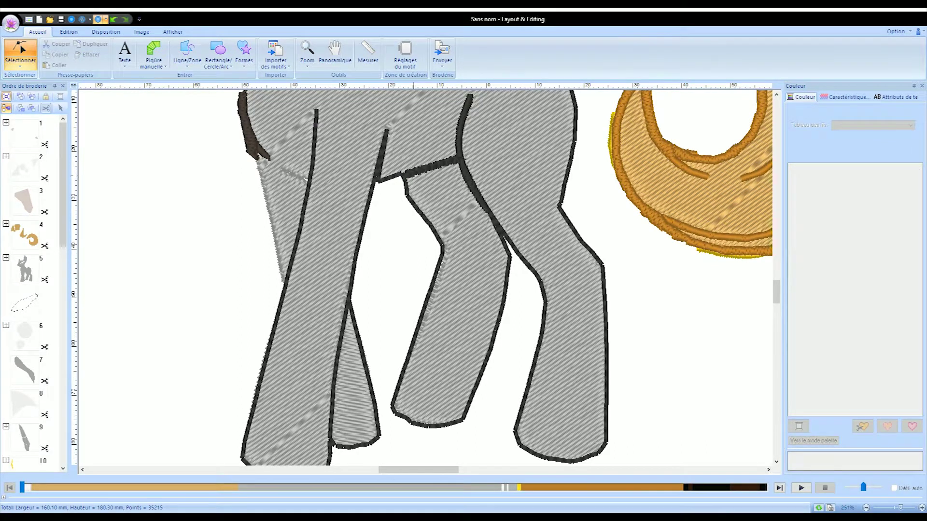
Adjust the grey body fill's point along the far hind leg's front edge to follow the black outline
{"action": "left_click", "coordinate": [458, 278]}
{"action": "left_click_drag", "start_coordinate": [438, 281], "coordinate": [437, 279]}
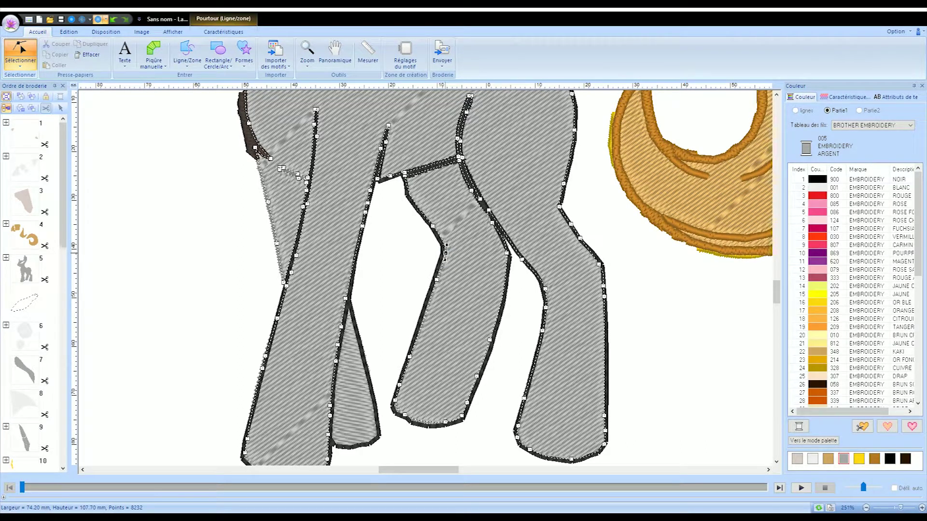
{"action": "left_click", "coordinate": [404, 284]}
Trace a black manual punch outline around the visible upper part of the far front leg below the chest
{"action": "left_click_drag", "start_coordinate": [407, 470], "coordinate": [392, 470]}
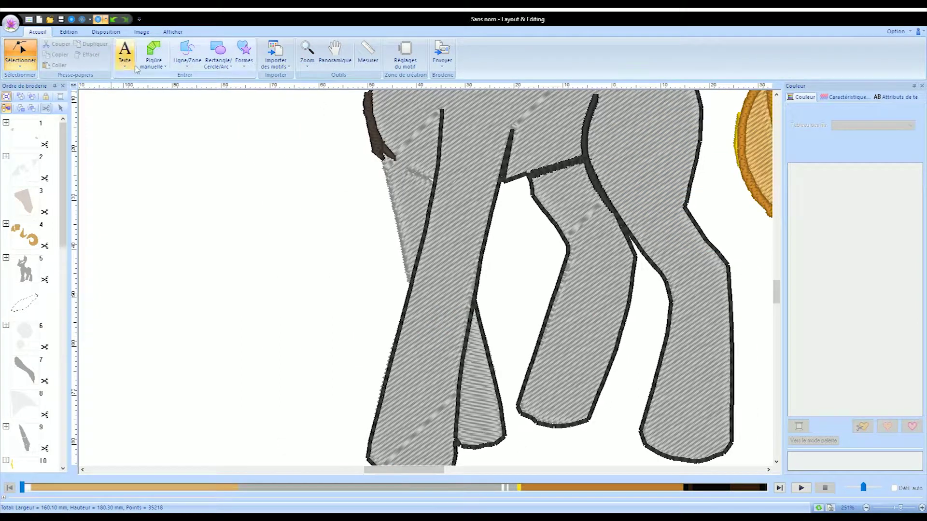
{"action": "left_click", "coordinate": [153, 53]}
{"action": "left_click", "coordinate": [207, 96]}
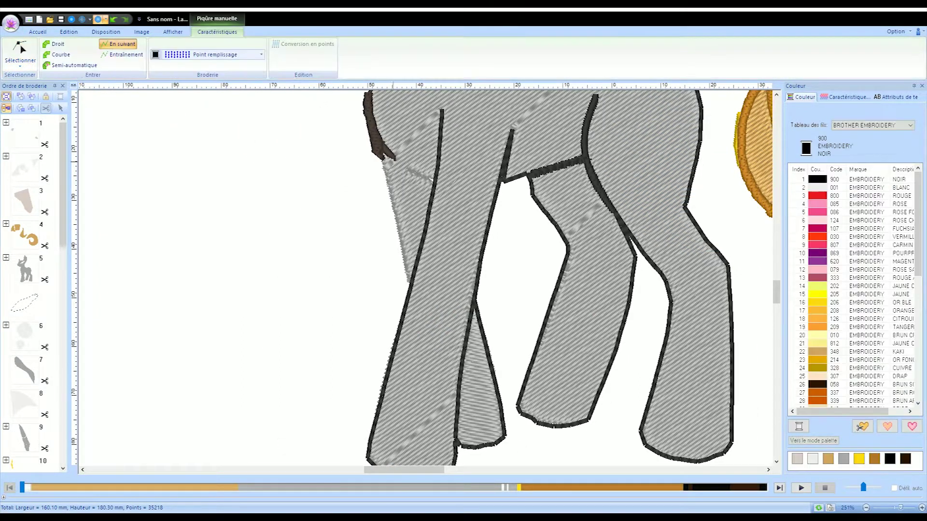
{"action": "left_click", "coordinate": [395, 161]}
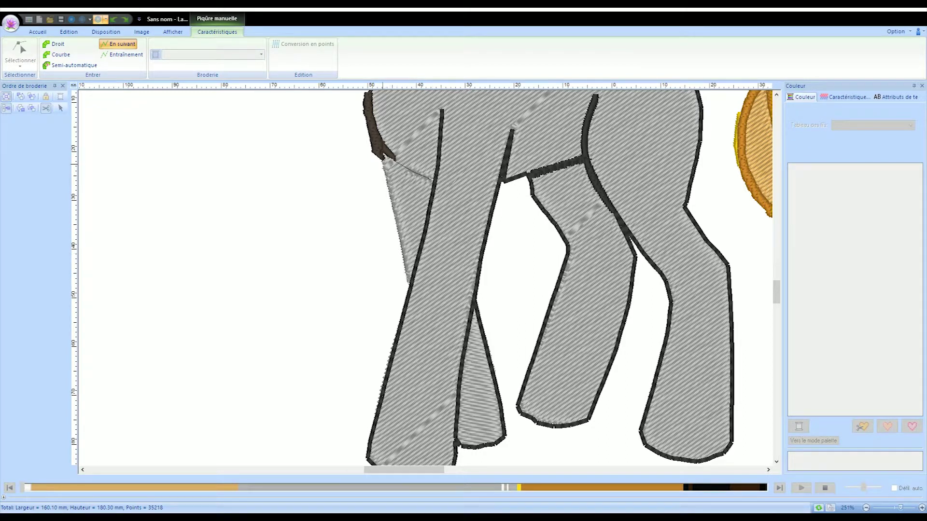
{"action": "left_click_drag", "start_coordinate": [778, 299], "coordinate": [763, 287]}
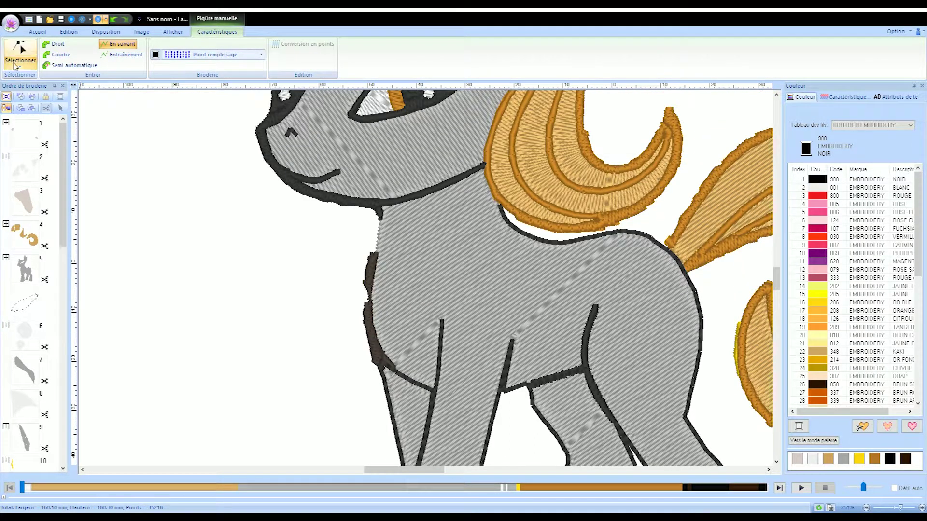
Delete the old dark brown outline pieces along the front of the chest
{"action": "left_click", "coordinate": [20, 53]}
{"action": "left_click", "coordinate": [12, 65]}
{"action": "left_click", "coordinate": [31, 101]}
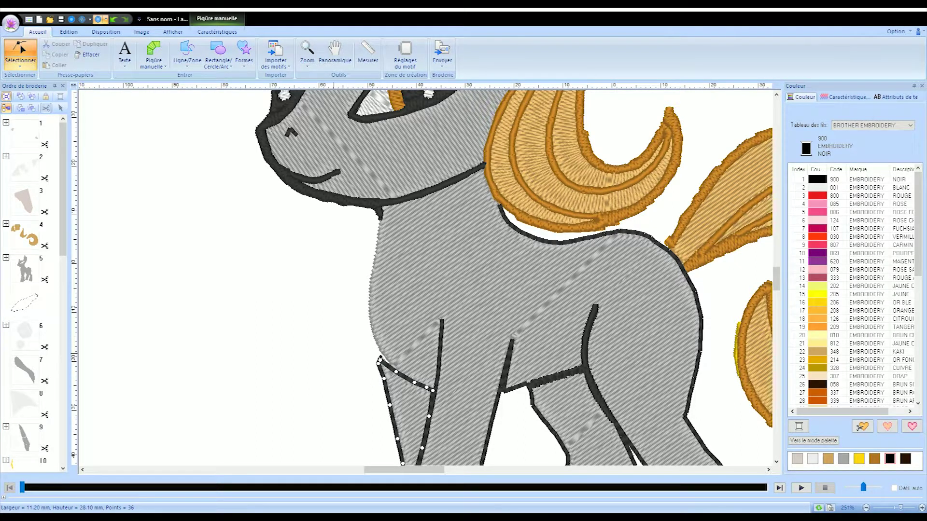
Trace a black manual punch outline from under the chin down the chest to the far front leg
{"action": "left_click", "coordinate": [20, 50]}
{"action": "left_click", "coordinate": [154, 52]}
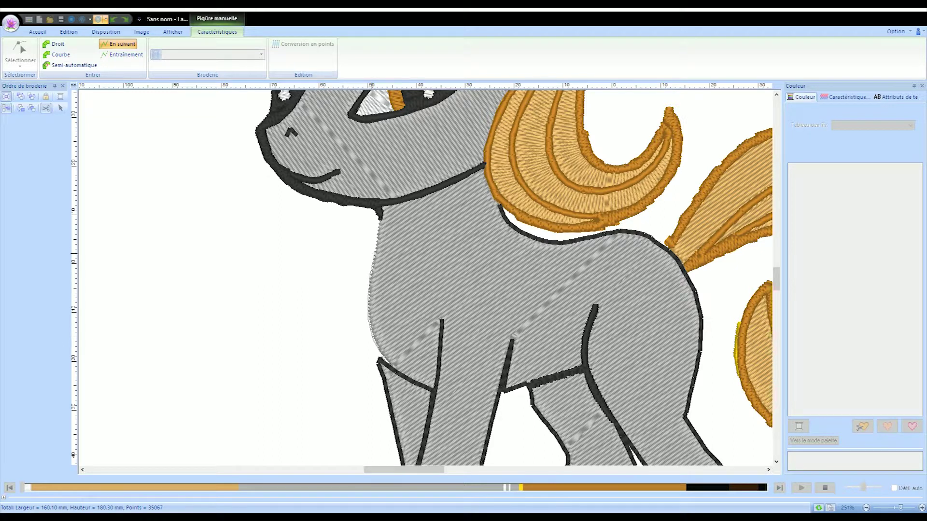
{"action": "left_click", "coordinate": [379, 214]}
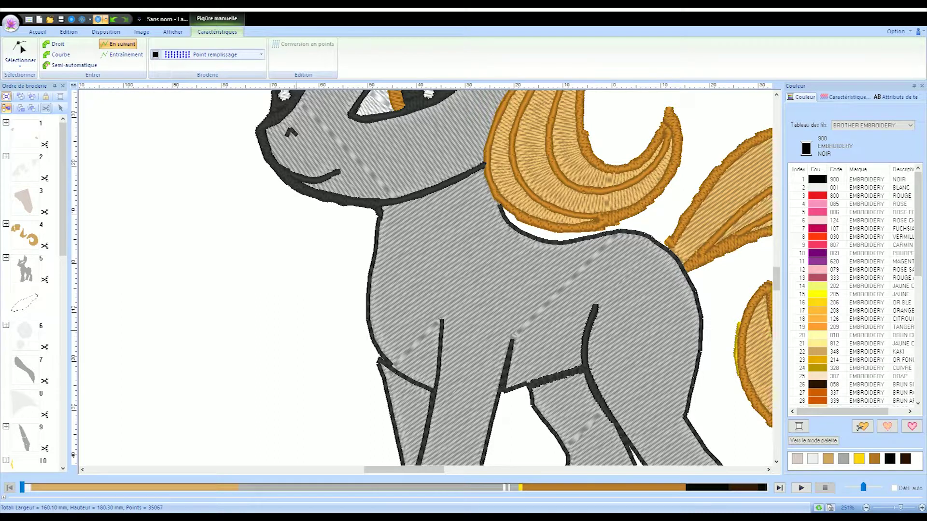
Adjust the black outline points and the grey fill point where the chest meets the far front leg
{"action": "left_click", "coordinate": [20, 53]}
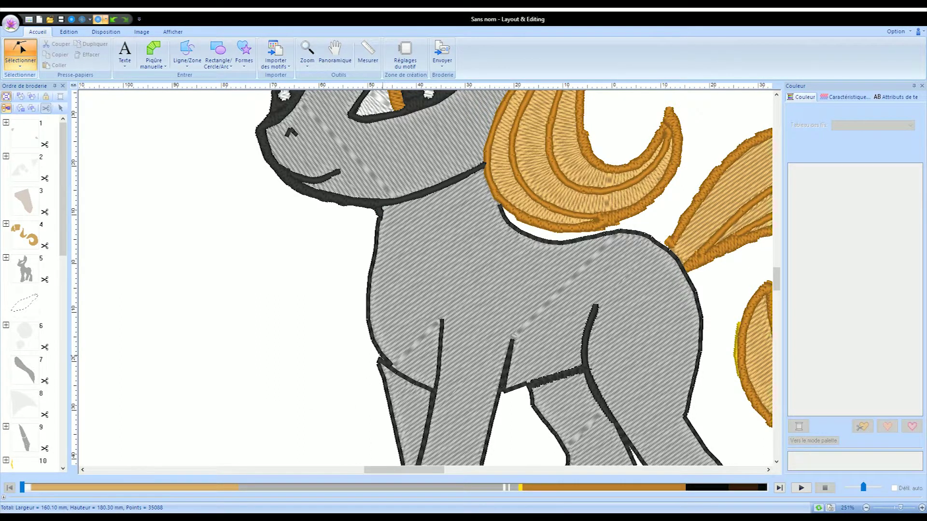
{"action": "left_click", "coordinate": [382, 354]}
{"action": "left_click", "coordinate": [379, 357]}
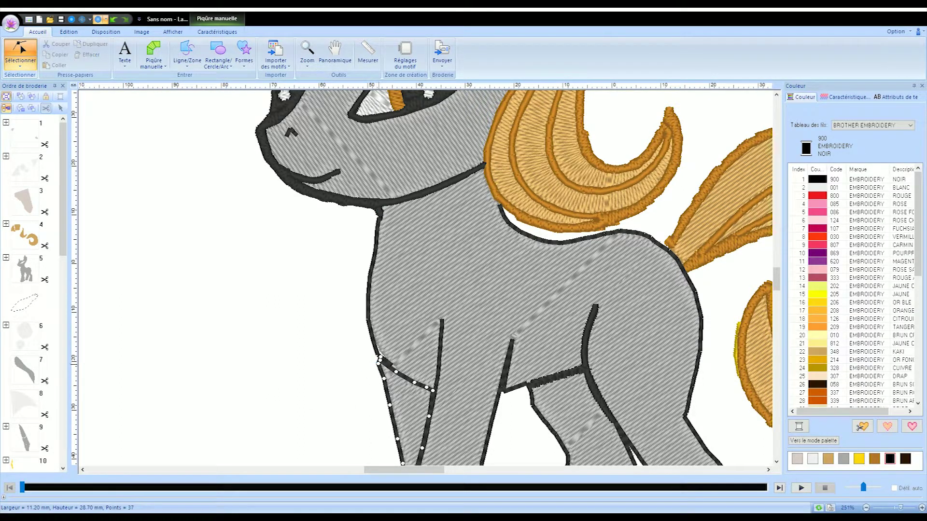
{"action": "left_click", "coordinate": [379, 358]}
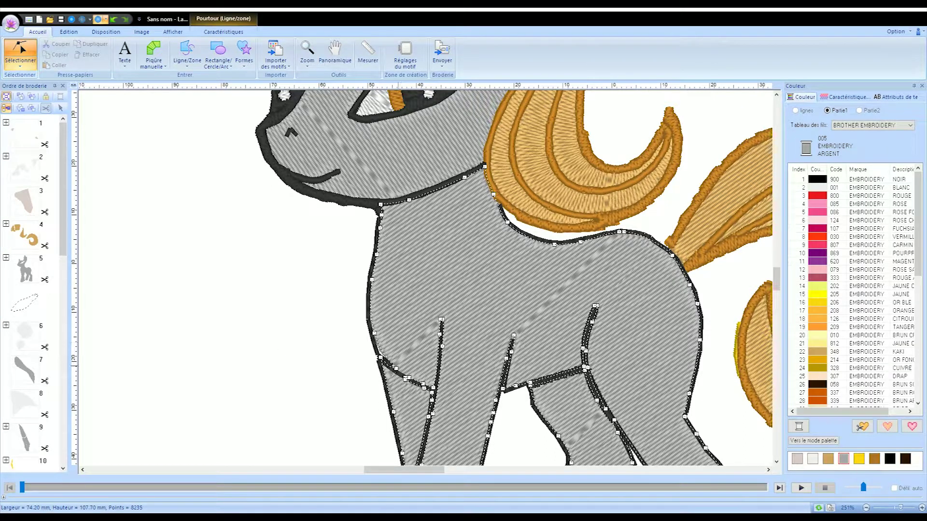
{"action": "left_click_drag", "start_coordinate": [392, 368], "coordinate": [392, 352]}
{"action": "left_click", "coordinate": [288, 360]}
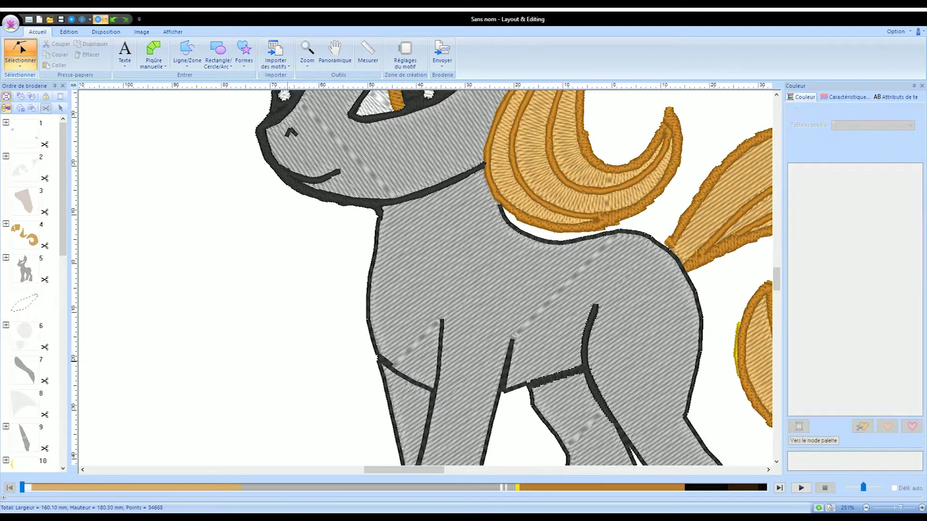
{"action": "left_click", "coordinate": [370, 328]}
{"action": "left_click", "coordinate": [284, 404]}
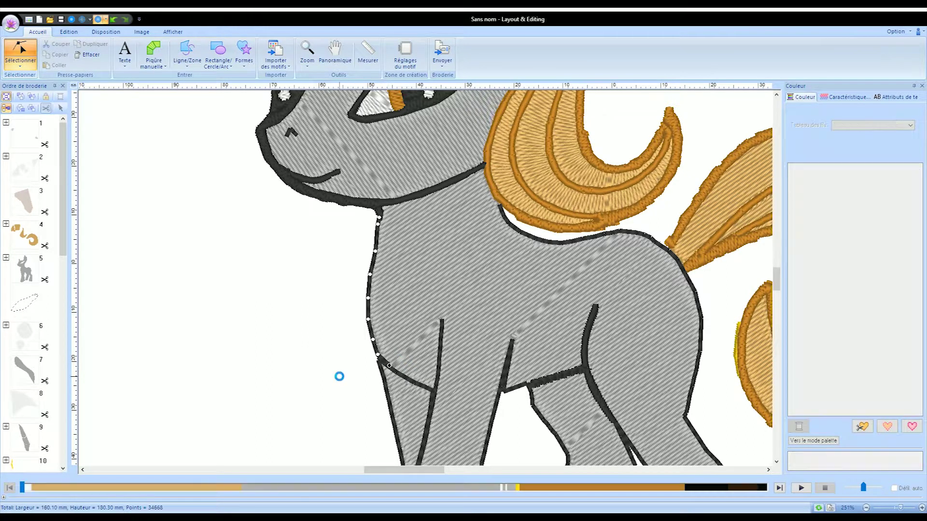
Change the first thread group in the sewing order to white, 001 BLANC
{"action": "left_click", "coordinate": [777, 96]}
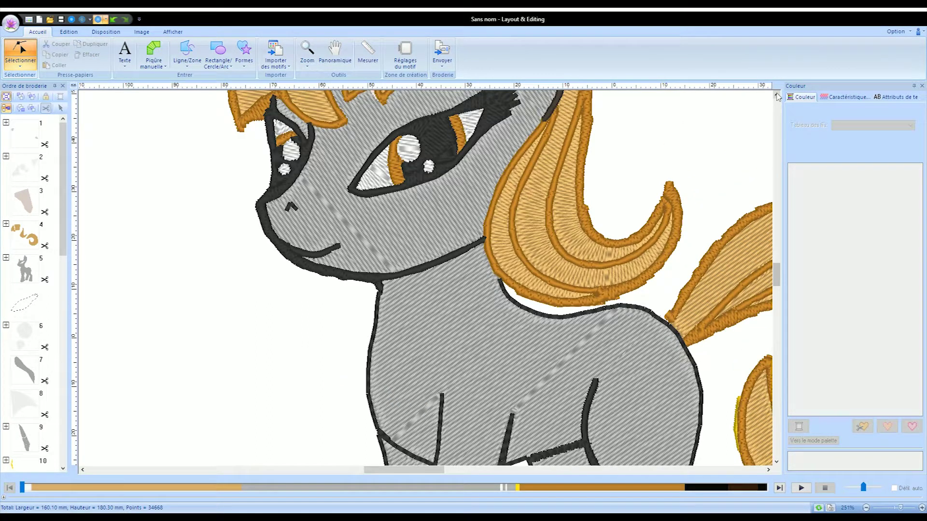
{"action": "left_click", "coordinate": [891, 508]}
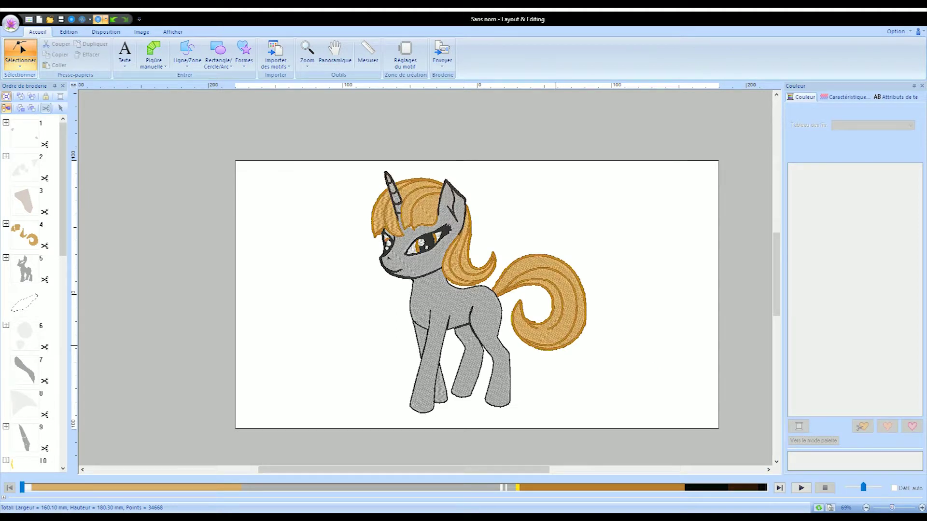
{"action": "left_click", "coordinate": [22, 139]}
{"action": "left_click", "coordinate": [878, 189]}
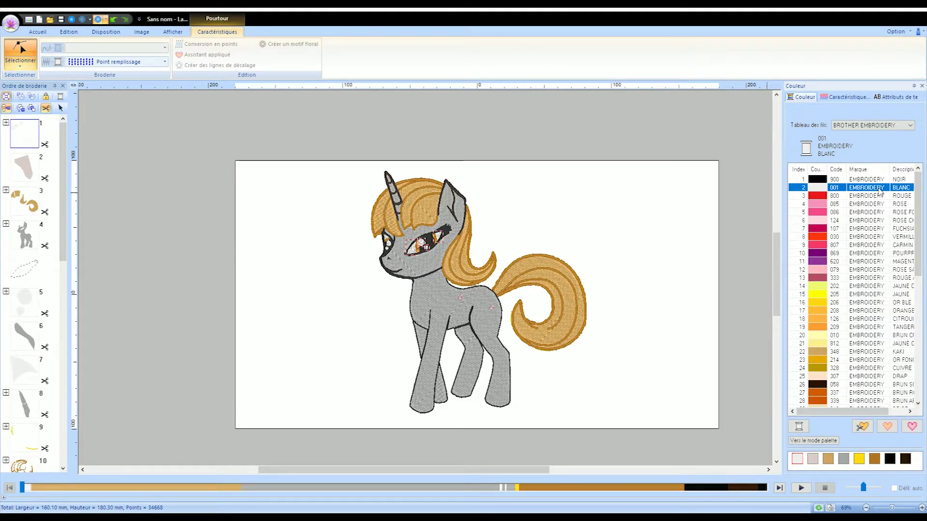
Delete the small GRIS VIF patch at the edge of the fringe
{"action": "left_click", "coordinate": [28, 165]}
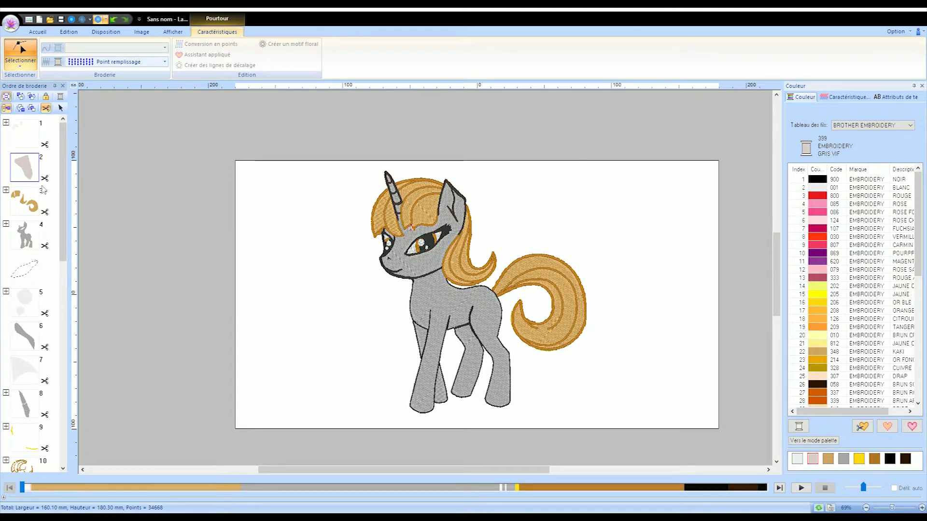
{"action": "left_click", "coordinate": [6, 122]}
{"action": "scroll", "coordinate": [411, 227], "scroll_direction": "up", "scroll_amount": 5}
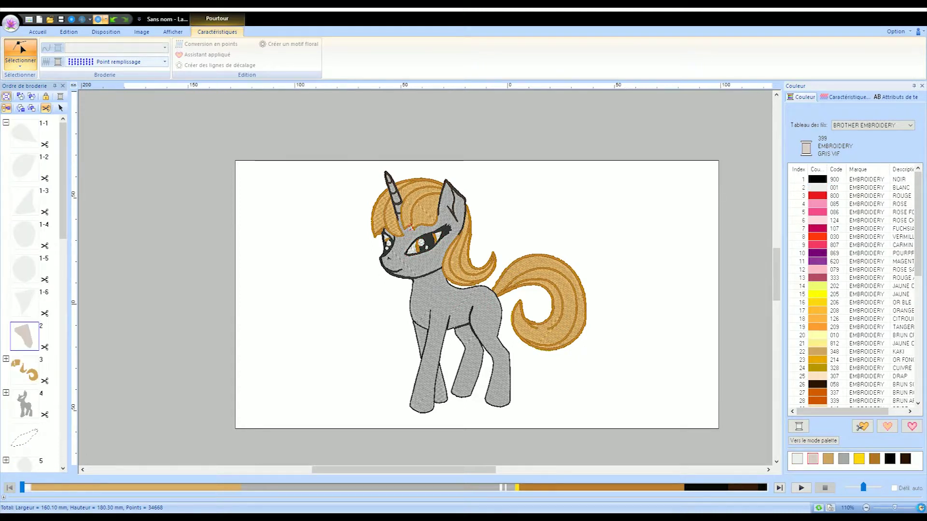
{"action": "left_click", "coordinate": [21, 48]}
{"action": "key", "text": "Delete"}
Adjust the edge points of the grey head fill just below the fringe
{"action": "left_click", "coordinate": [386, 176]}
{"action": "left_click", "coordinate": [36, 59]}
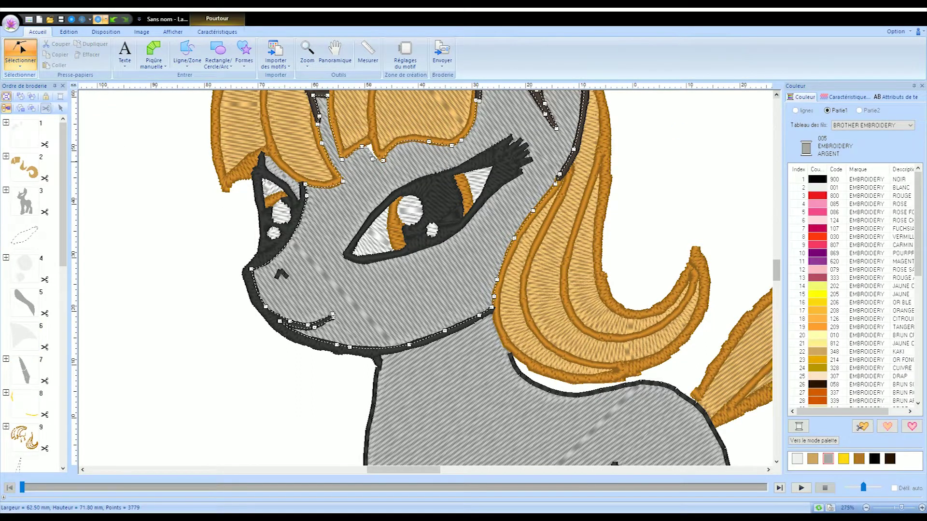
{"action": "key", "text": "Escape"}
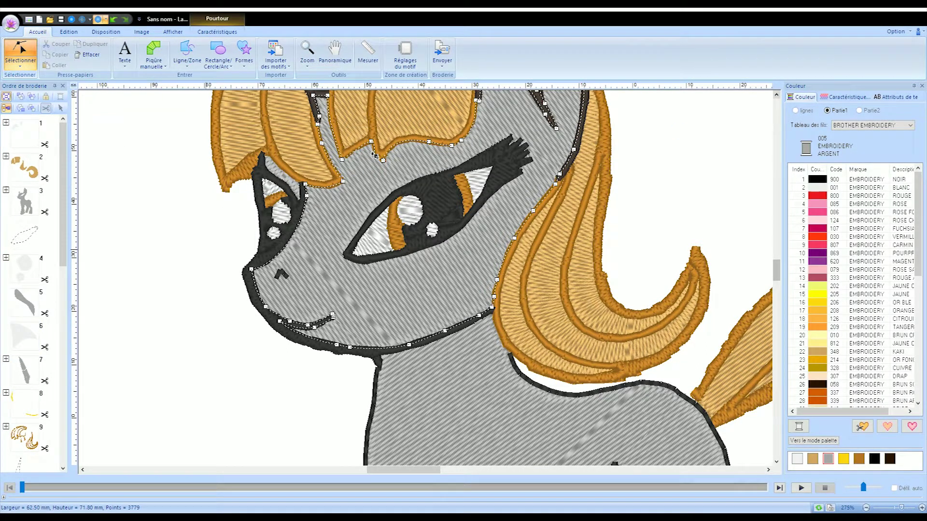
Delete two stray white patches from the first thread group, including the one on the unicorn's flank
{"action": "left_click", "coordinate": [6, 123]}
{"action": "left_click", "coordinate": [21, 141]}
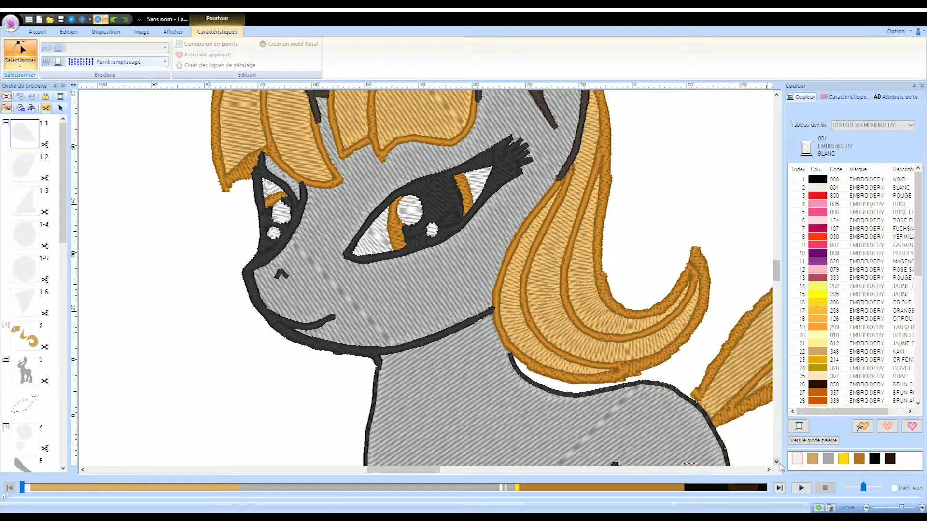
{"action": "scroll", "coordinate": [778, 457], "scroll_direction": "down", "scroll_amount": 3}
{"action": "left_click_drag", "start_coordinate": [899, 509], "coordinate": [895, 510]}
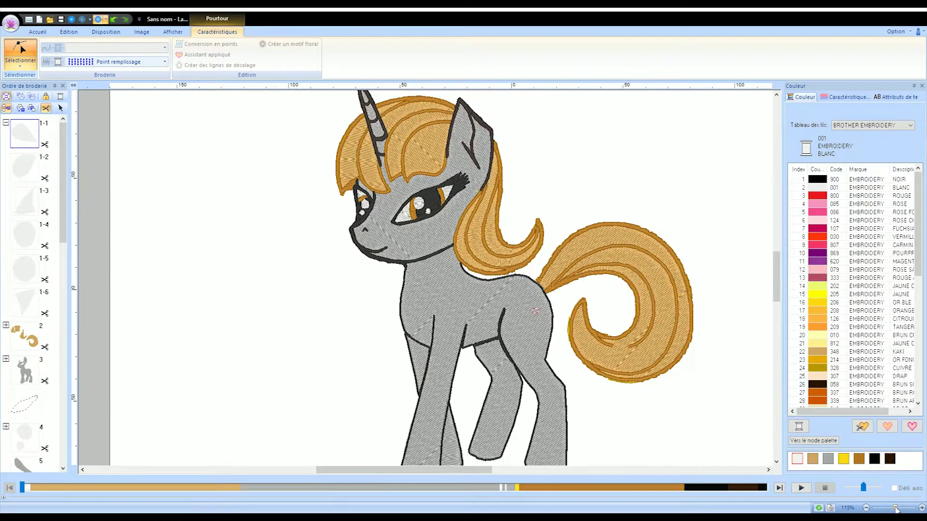
{"action": "left_click", "coordinate": [17, 54]}
{"action": "left_click", "coordinate": [410, 336]}
{"action": "left_click", "coordinate": [401, 333]}
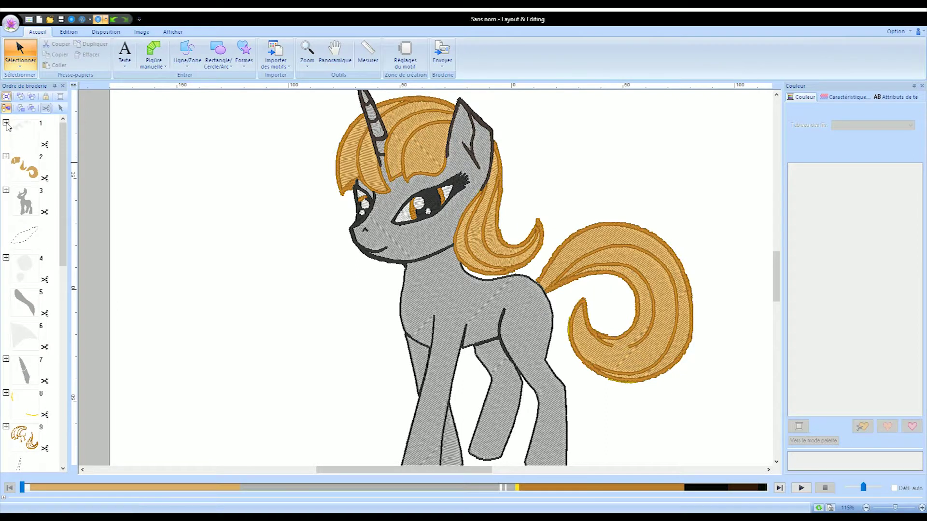
{"action": "left_click", "coordinate": [140, 270]}
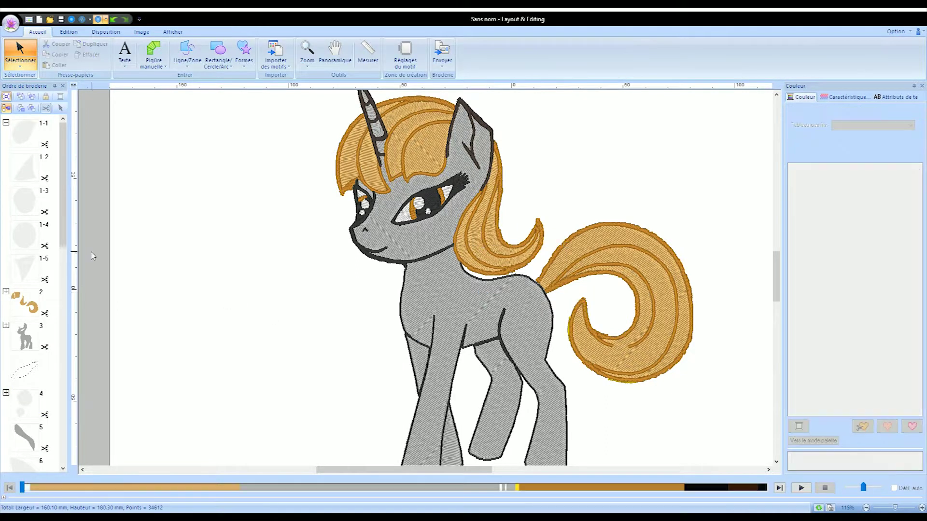
{"action": "left_click", "coordinate": [25, 134]}
{"action": "key", "text": "Delete"}
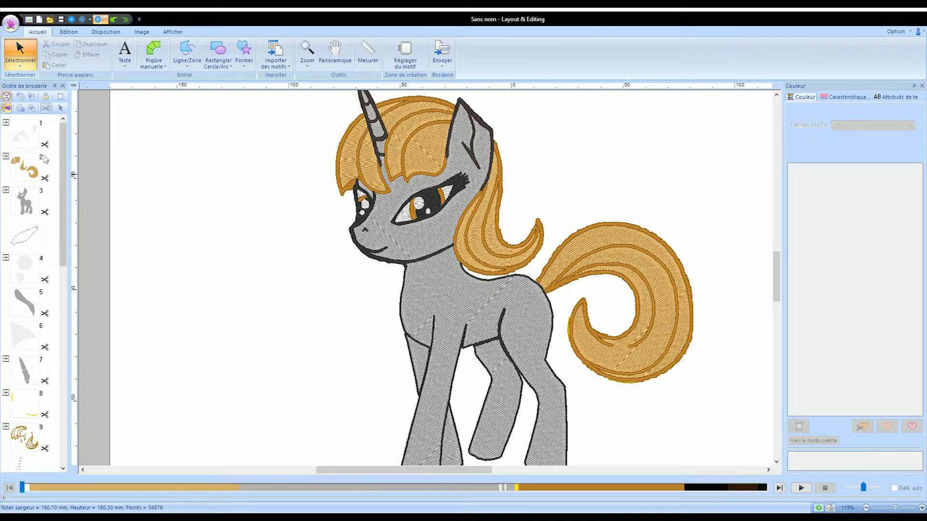
{"action": "left_click", "coordinate": [18, 138]}
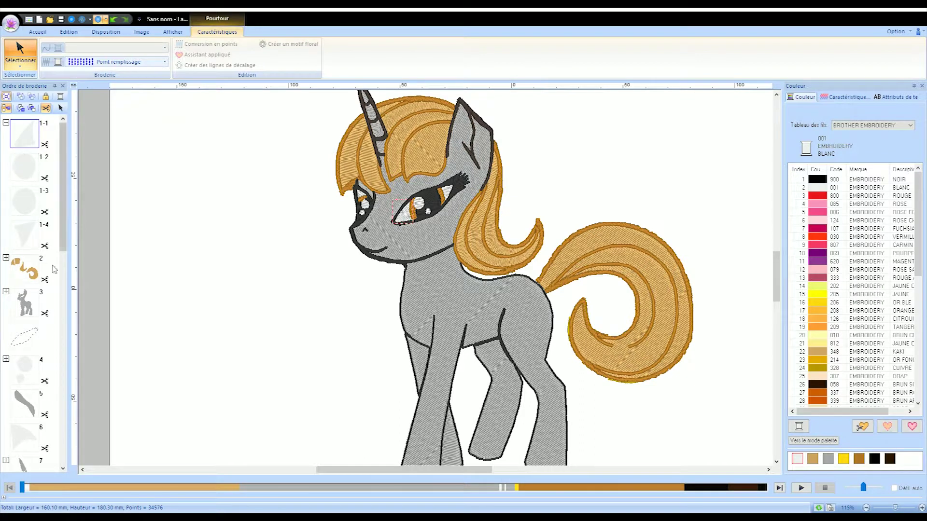
Reorder the separate grey and white fills in the sewing order so each joins the group of its own thread colour
{"action": "left_click", "coordinate": [27, 303]}
{"action": "left_click", "coordinate": [6, 123]}
{"action": "left_click", "coordinate": [25, 271]}
{"action": "left_click", "coordinate": [29, 306]}
{"action": "left_click_drag", "start_coordinate": [28, 305], "coordinate": [15, 212]}
{"action": "left_click", "coordinate": [24, 303]}
{"action": "left_click_drag", "start_coordinate": [27, 304], "coordinate": [29, 254]}
Delete the two stray OR BLE yellow slivers along the tail's outer edge
{"action": "left_click", "coordinate": [26, 304]}
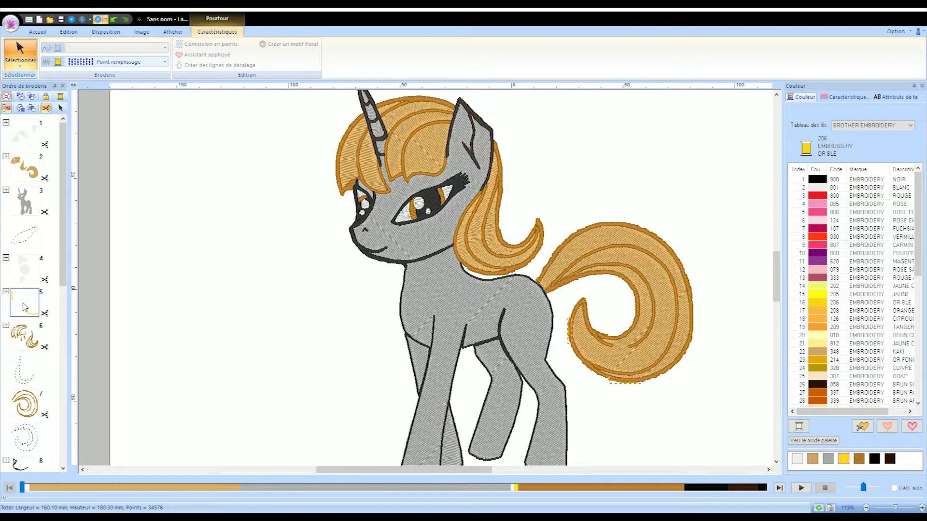
{"action": "left_click", "coordinate": [921, 508]}
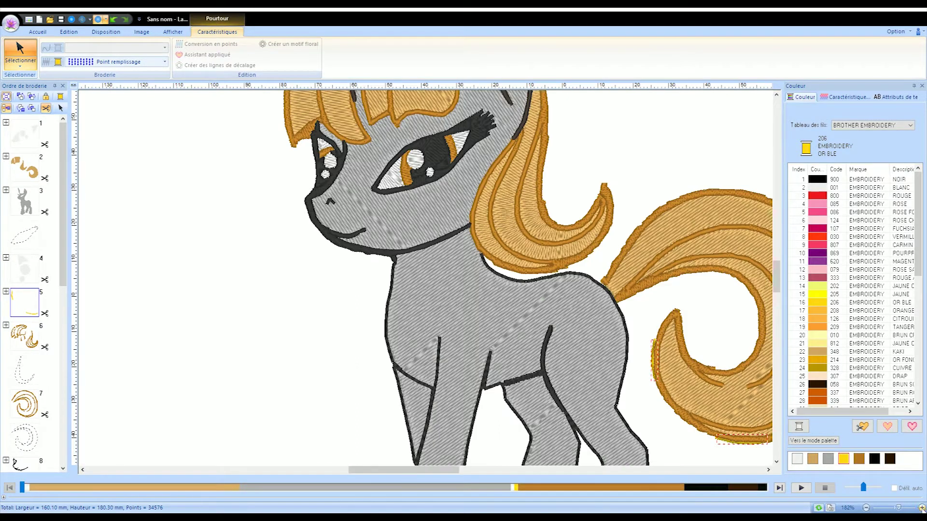
{"action": "left_click", "coordinate": [922, 508]}
{"action": "left_click_drag", "start_coordinate": [404, 470], "coordinate": [429, 470]}
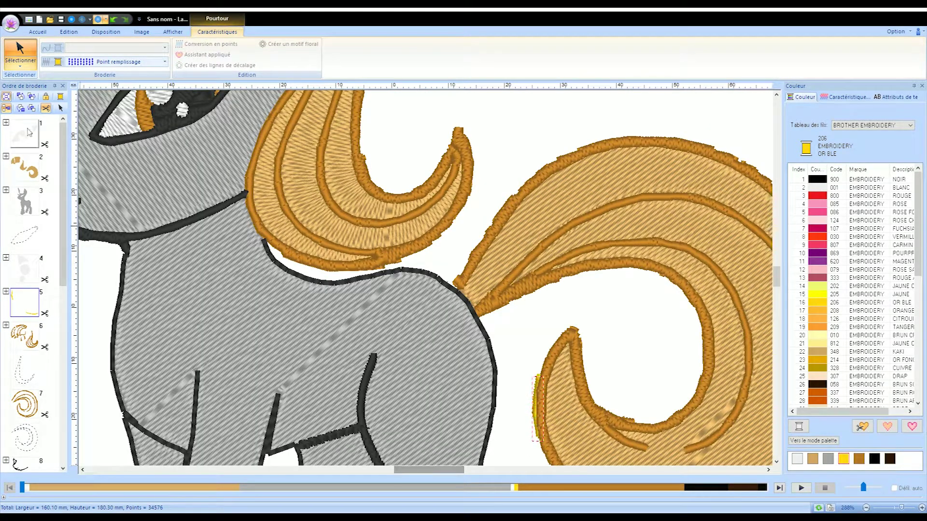
{"action": "left_click", "coordinate": [534, 412]}
{"action": "scroll", "coordinate": [657, 431], "scroll_direction": "down", "scroll_amount": 3}
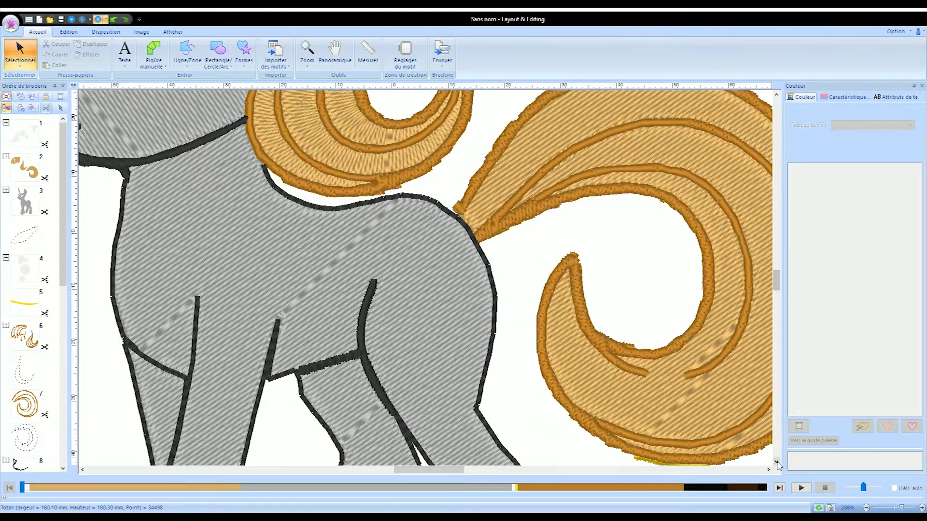
{"action": "left_click", "coordinate": [656, 431]}
{"action": "key", "text": "Delete"}
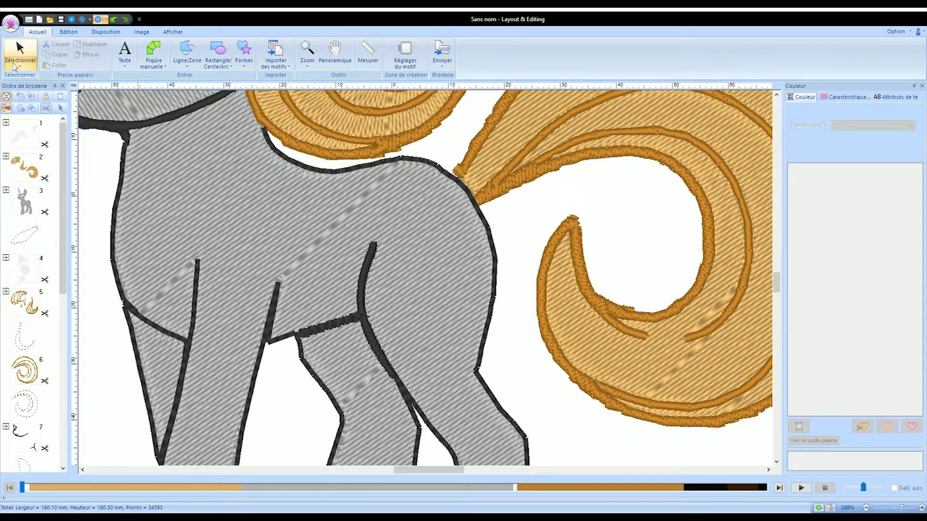
Move the BRUN CLAIR outline points inside the tail to close the gap in its inner curved line
{"action": "left_click", "coordinate": [631, 309]}
{"action": "left_click", "coordinate": [633, 309]}
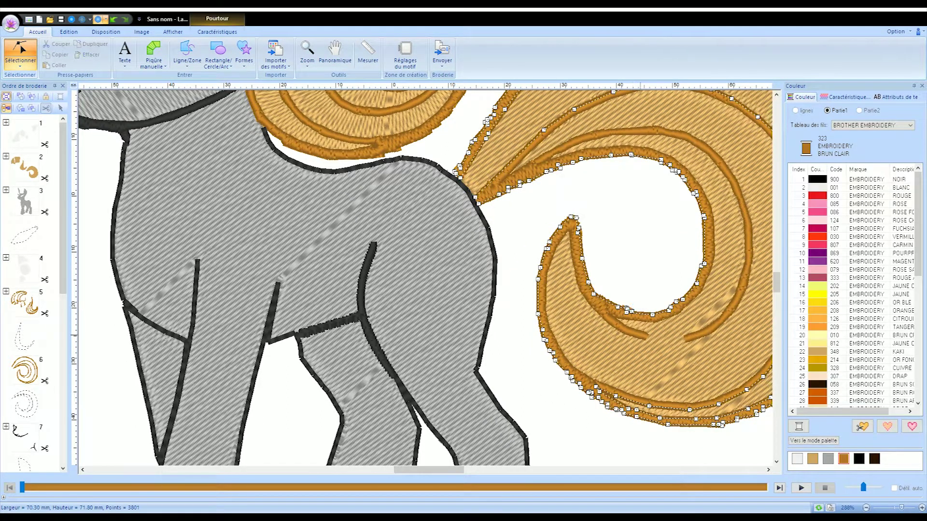
{"action": "left_click", "coordinate": [643, 338]}
{"action": "left_click_drag", "start_coordinate": [646, 334], "coordinate": [667, 341]}
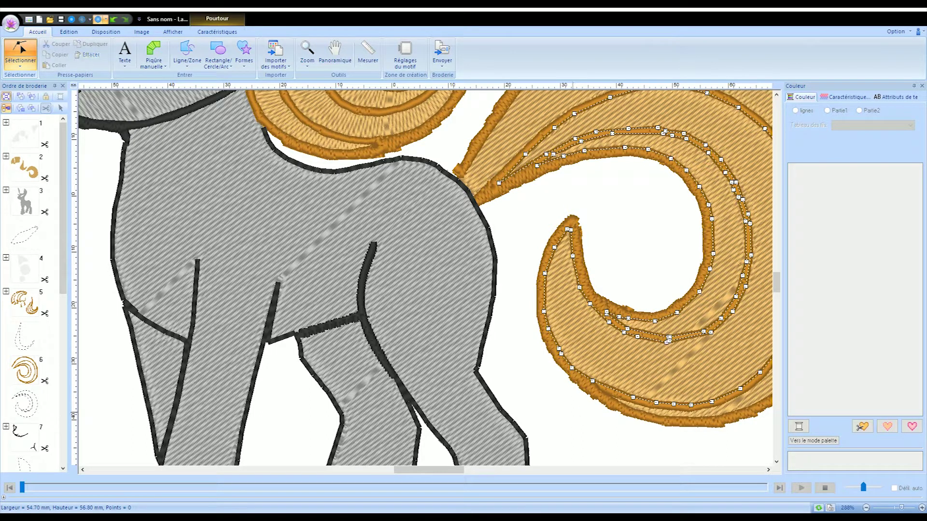
{"action": "left_click", "coordinate": [562, 419]}
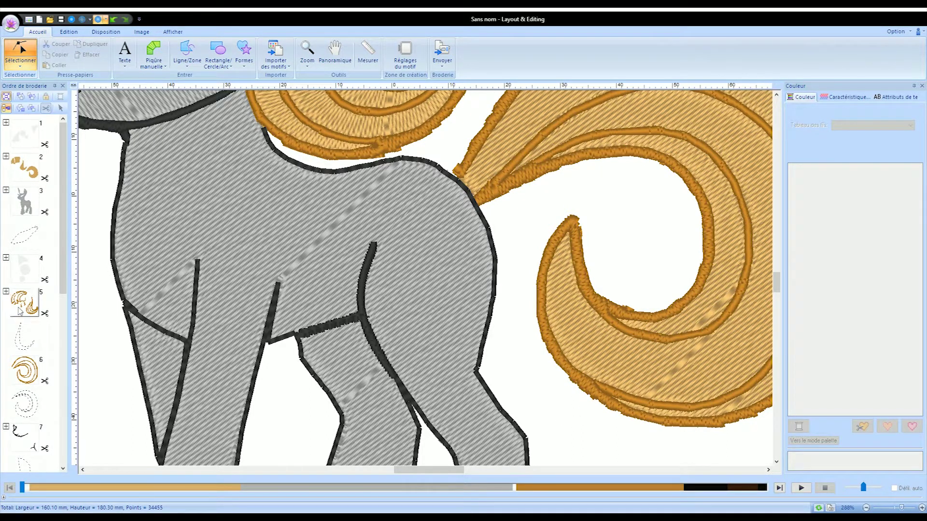
Move the white group that follows the grey body up to the first white group in the sewing order
{"action": "left_click", "coordinate": [21, 311]}
{"action": "left_click", "coordinate": [892, 507]}
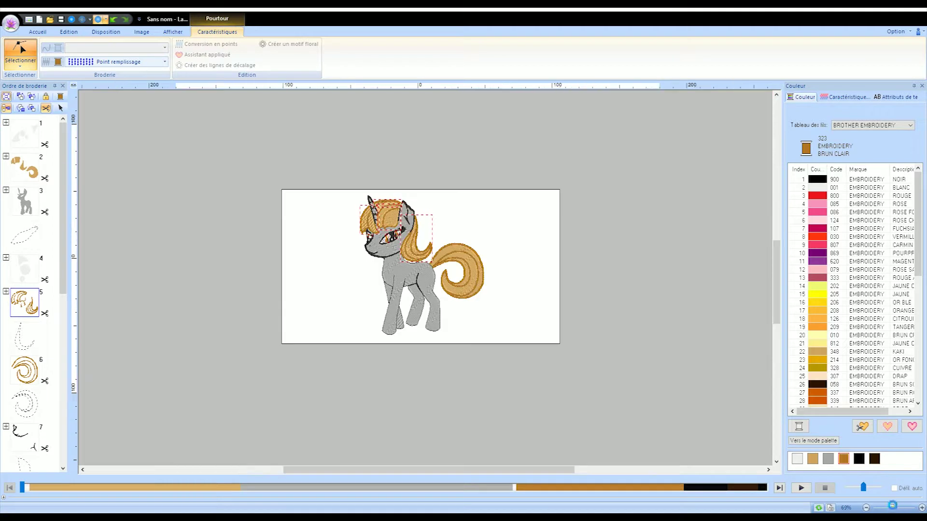
{"action": "left_click", "coordinate": [896, 508]}
{"action": "left_click", "coordinate": [866, 507]}
{"action": "left_click", "coordinate": [25, 201]}
{"action": "left_click", "coordinate": [26, 267]}
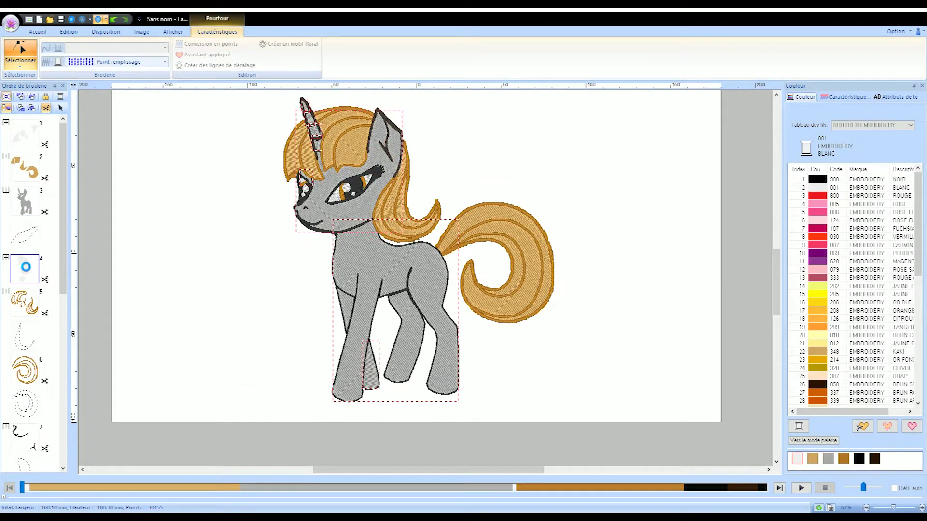
{"action": "left_click_drag", "start_coordinate": [25, 268], "coordinate": [26, 154]}
{"action": "left_click", "coordinate": [28, 344]}
{"action": "left_click_drag", "start_coordinate": [25, 274], "coordinate": [25, 277]}
Reorder the remaining outline objects in the sewing order so that matching thread colours are stitched together
{"action": "left_click", "coordinate": [20, 371]}
{"action": "left_click", "coordinate": [63, 469]}
{"action": "left_click_drag", "start_coordinate": [22, 308], "coordinate": [25, 259]}
{"action": "left_click_drag", "start_coordinate": [25, 409], "coordinate": [26, 259]}
{"action": "left_click_drag", "start_coordinate": [65, 376], "coordinate": [64, 449]}
{"action": "left_click_drag", "start_coordinate": [25, 419], "coordinate": [19, 180]}
{"action": "left_click", "coordinate": [22, 455]}
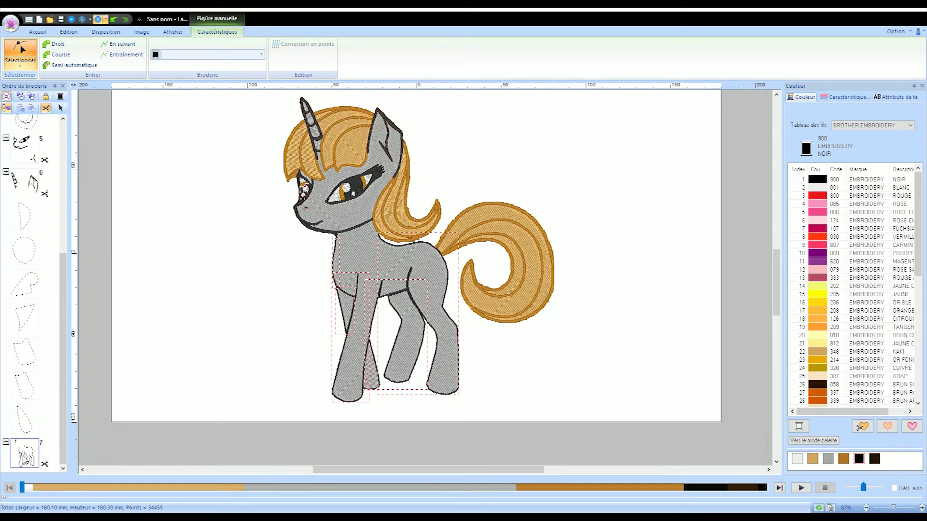